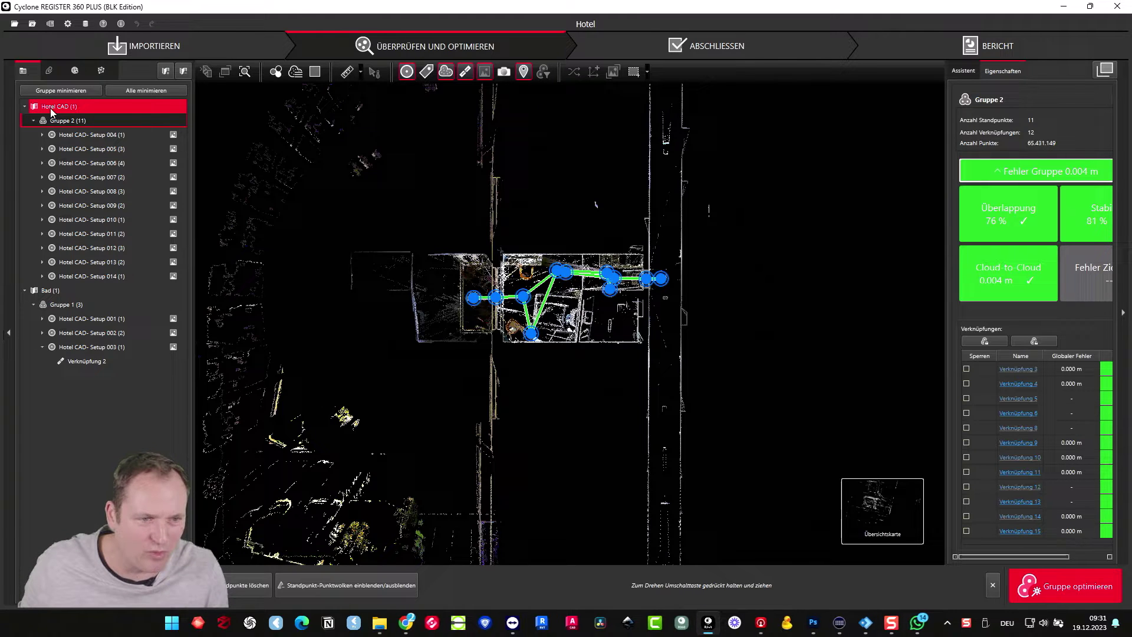
- Select the Bad sitemap in the tree to display only its bathroom scans
{"action": "left_click", "coordinate": [48, 292]}
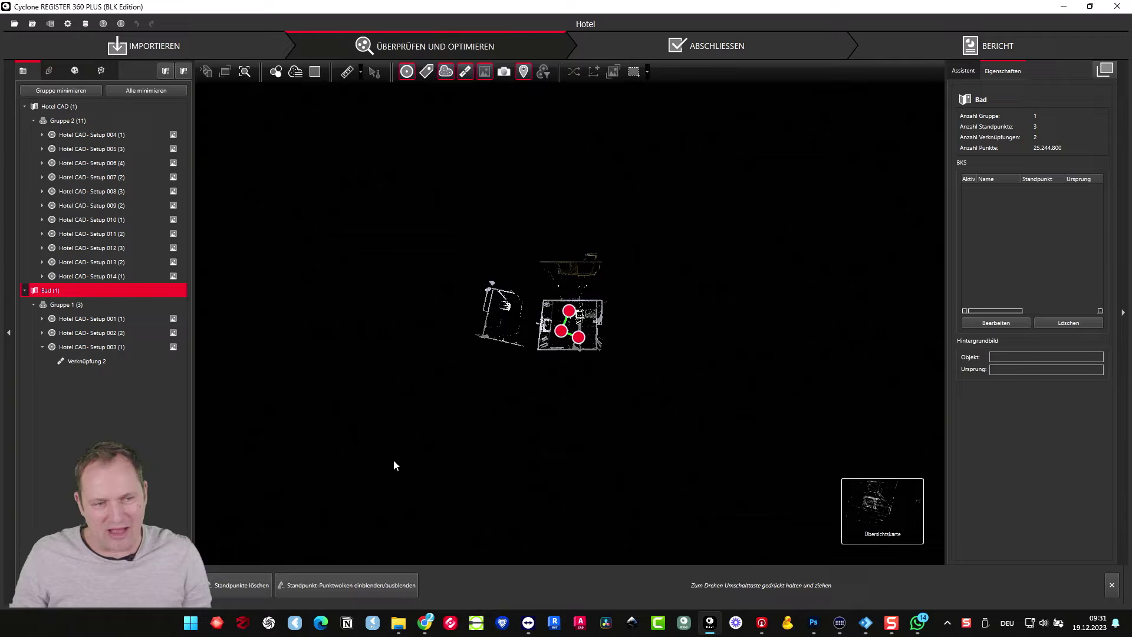
{"action": "scroll", "coordinate": [524, 391], "scroll_direction": "up", "scroll_amount": 1}
{"action": "scroll", "coordinate": [524, 391], "scroll_direction": "up", "scroll_amount": 2}
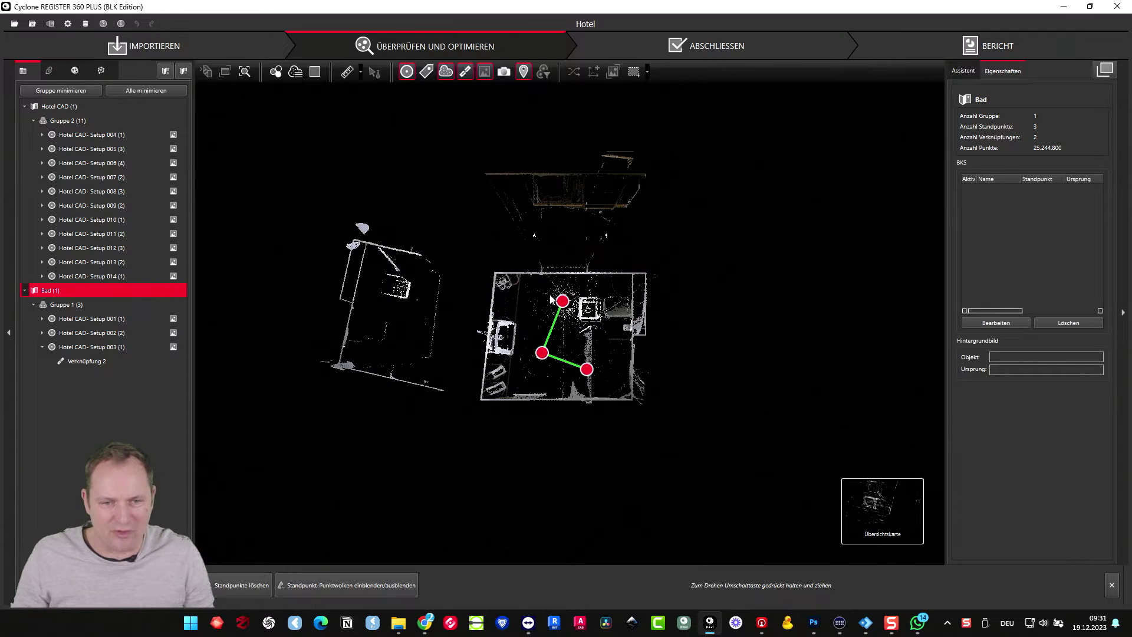
{"action": "scroll", "coordinate": [517, 354], "scroll_direction": "down", "scroll_amount": 1}
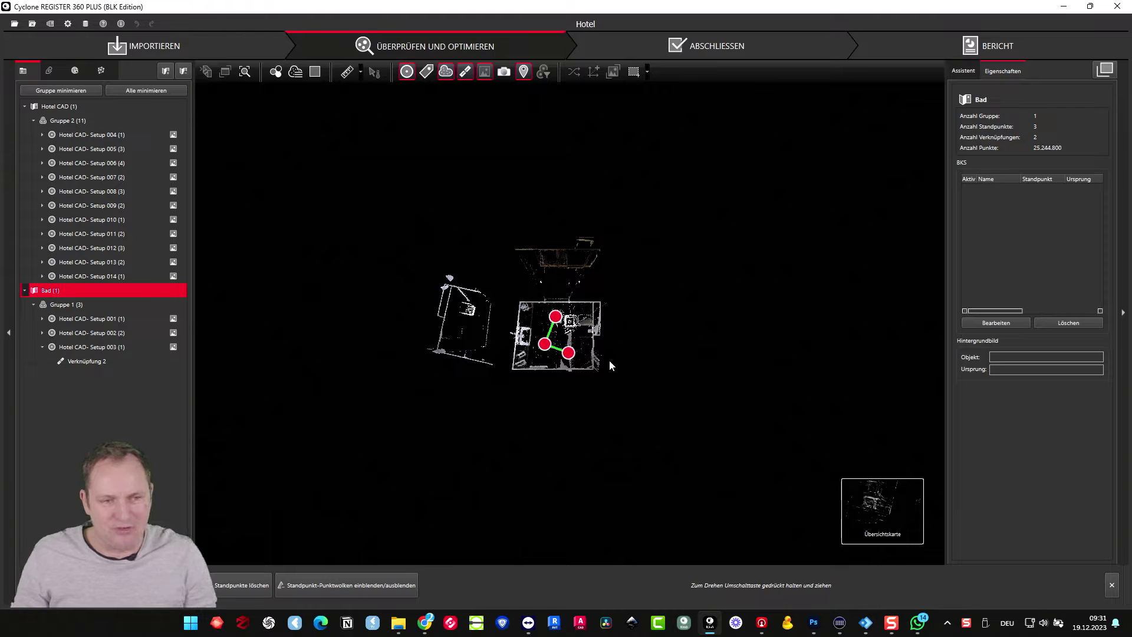
{"action": "scroll", "coordinate": [531, 334], "scroll_direction": "down", "scroll_amount": 1}
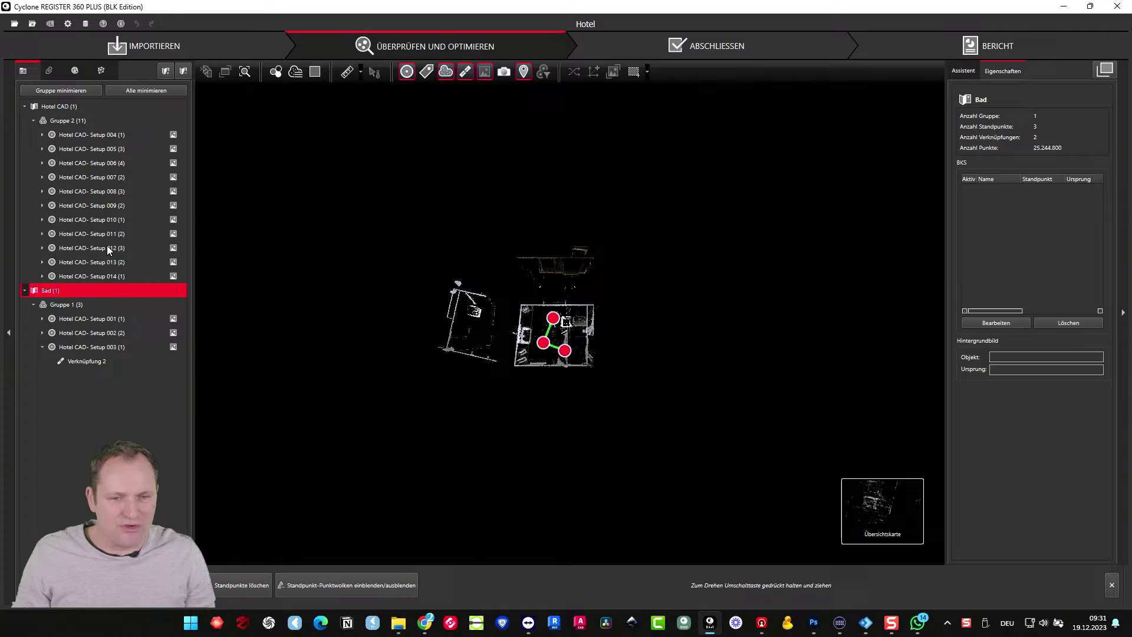
- View Gruppe 1's Setup 003 from its own station, then return to the Übersichtskarte
{"action": "left_click", "coordinate": [63, 307]}
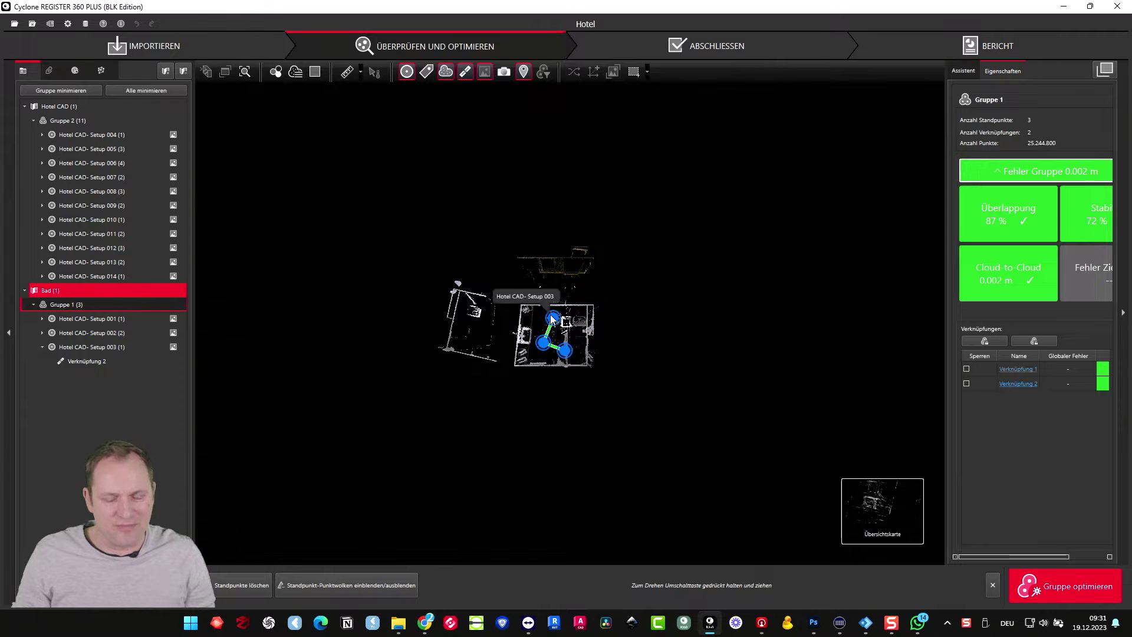
{"action": "scroll", "coordinate": [520, 231], "scroll_direction": "up", "scroll_amount": 2}
{"action": "scroll", "coordinate": [505, 301], "scroll_direction": "up", "scroll_amount": 2}
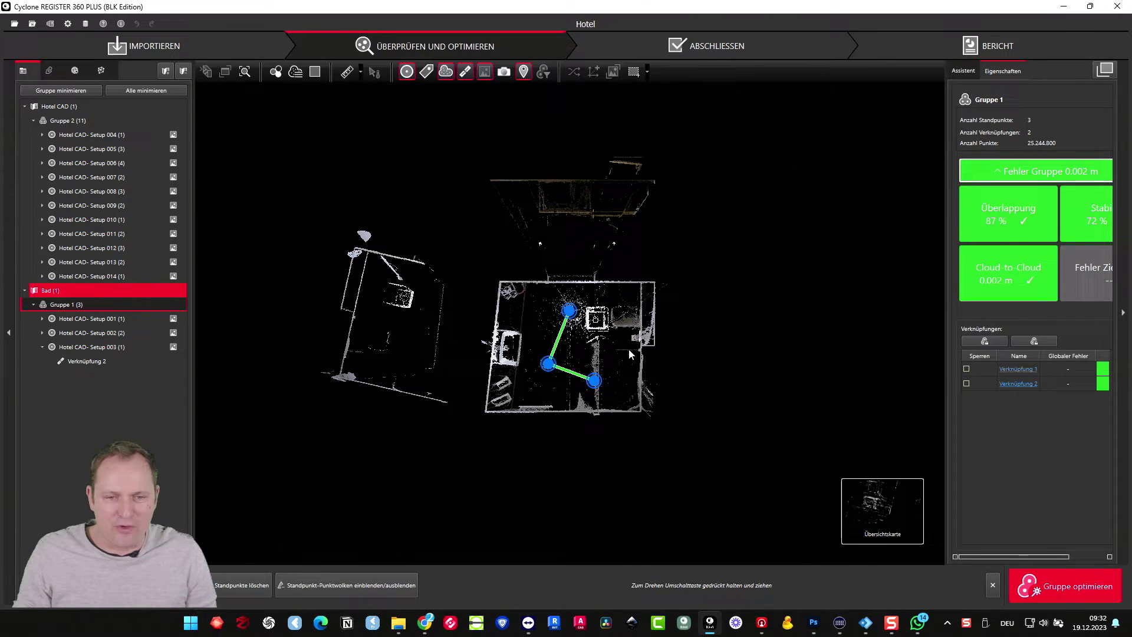
{"action": "right_click", "coordinate": [569, 311]}
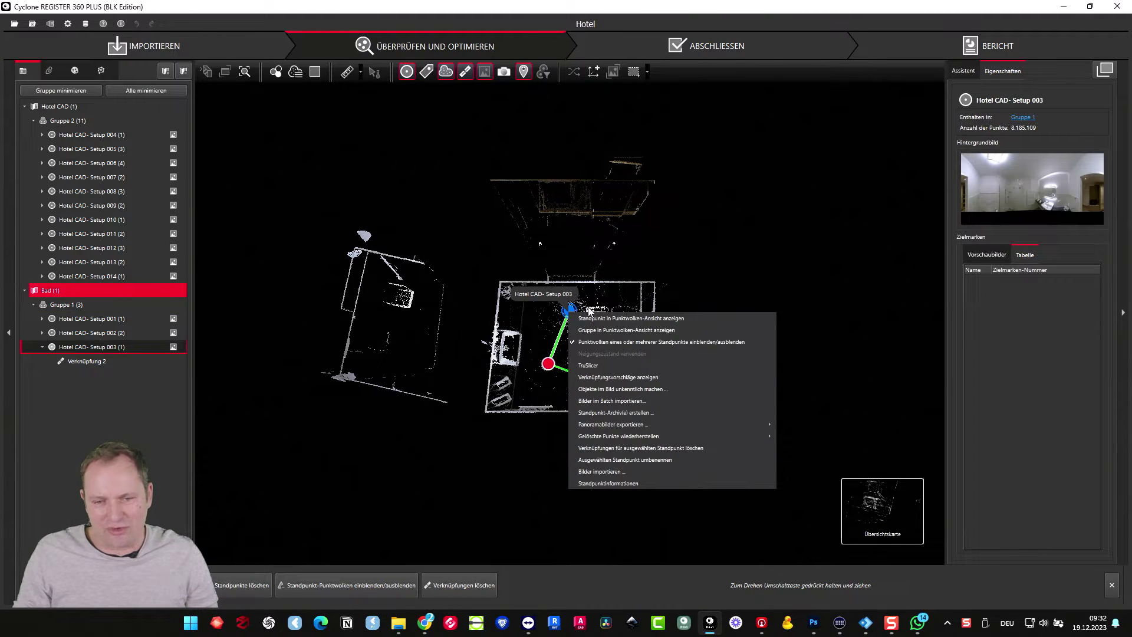
{"action": "left_click", "coordinate": [579, 317]}
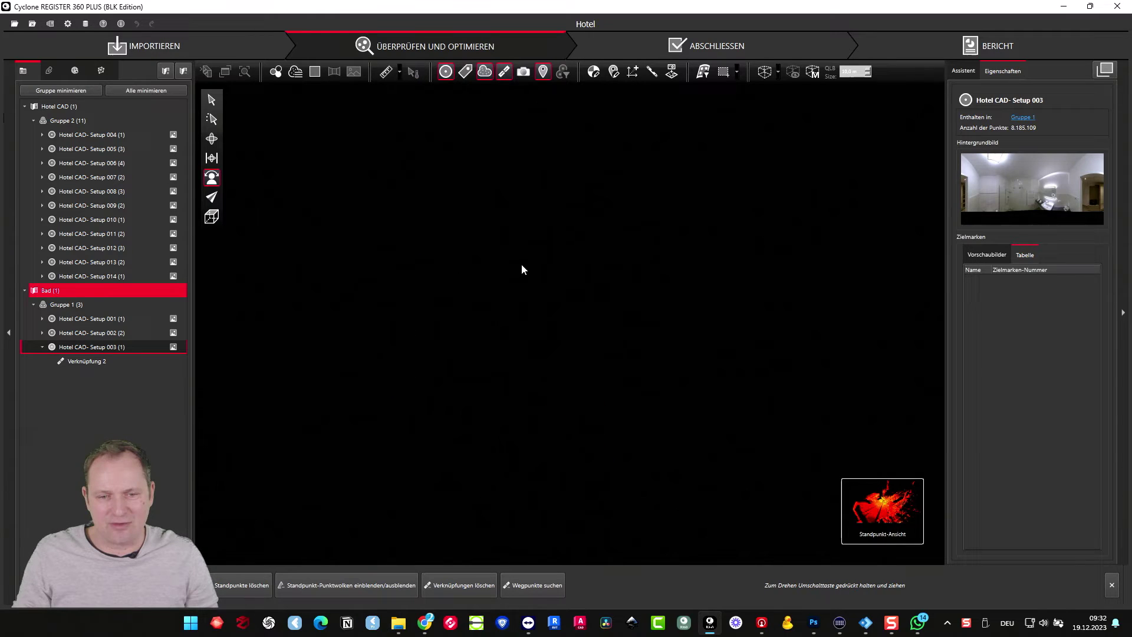
{"action": "mouse_move", "coordinate": [882, 511]}
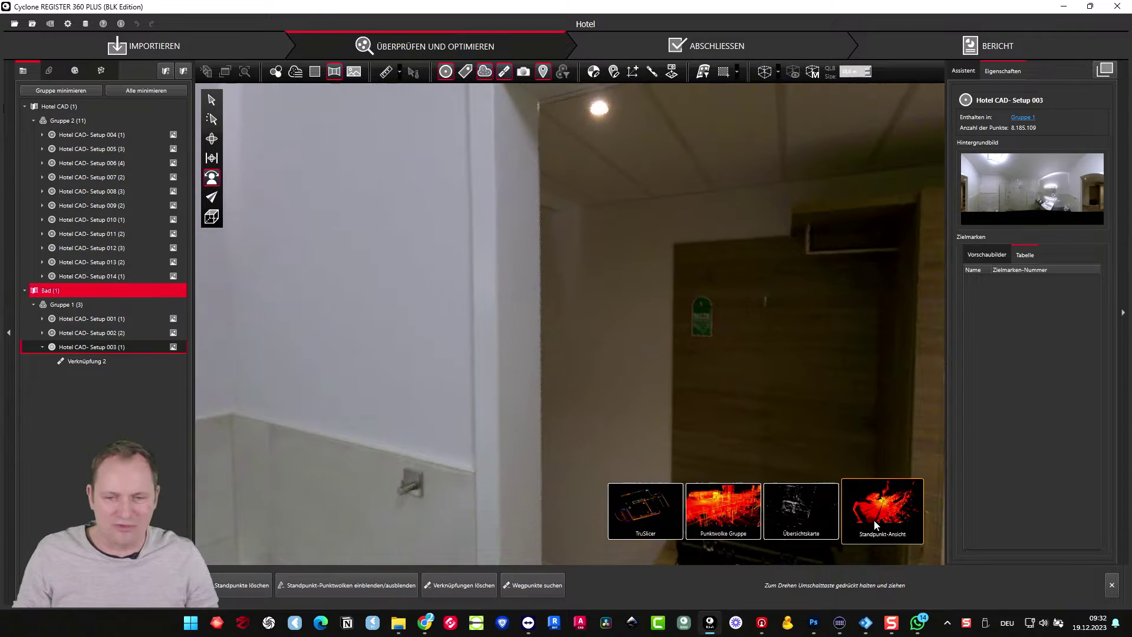
{"action": "left_click", "coordinate": [818, 509]}
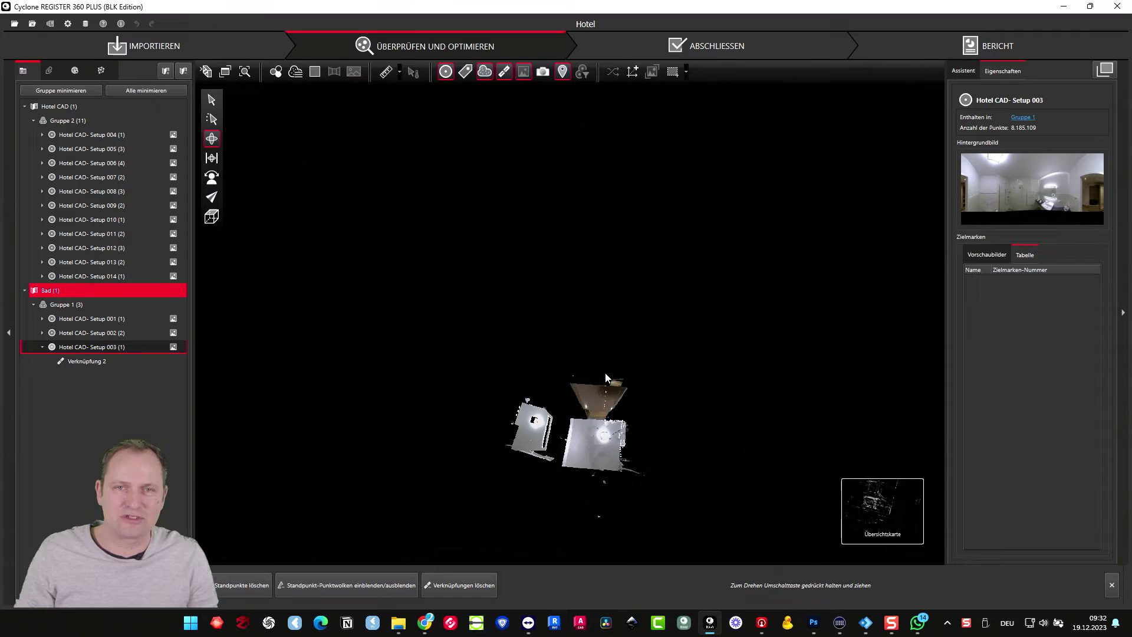
{"action": "scroll", "coordinate": [567, 331], "scroll_direction": "up", "scroll_amount": 2}
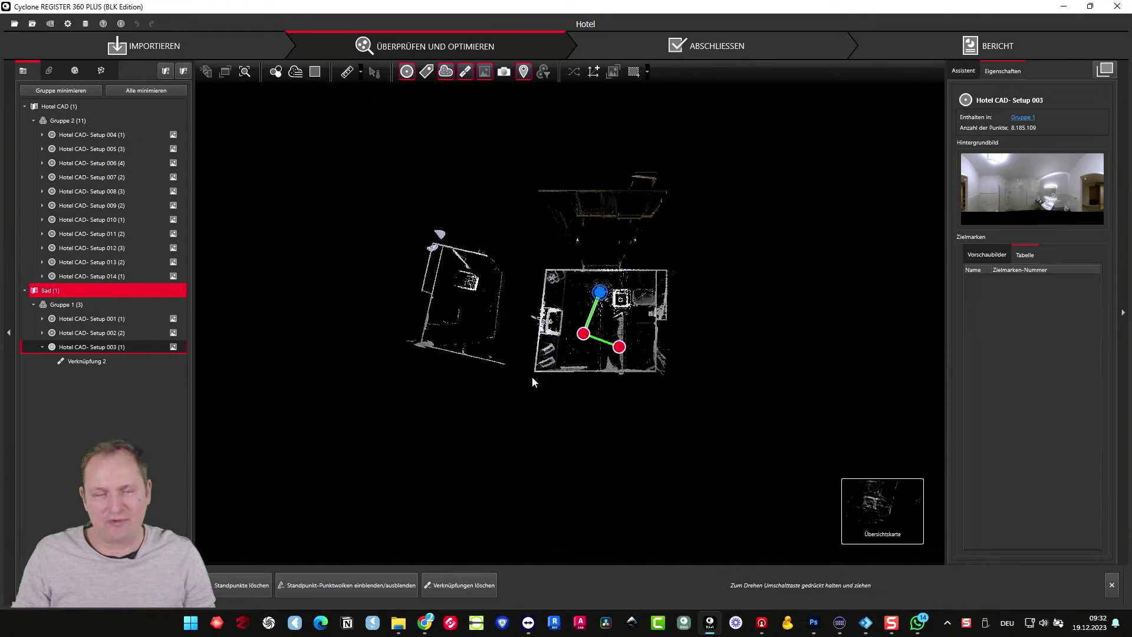
{"action": "scroll", "coordinate": [423, 387], "scroll_direction": "down", "scroll_amount": 1}
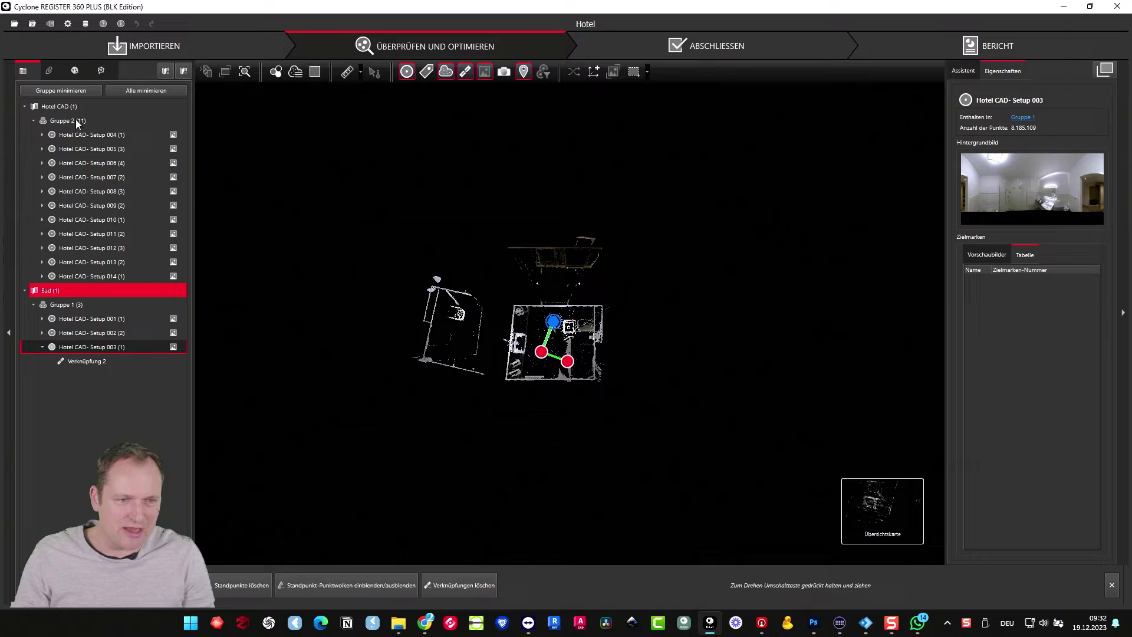
- Export the Hotel CAD panoramas as JPG files into the panos folder
{"action": "right_click", "coordinate": [57, 105]}
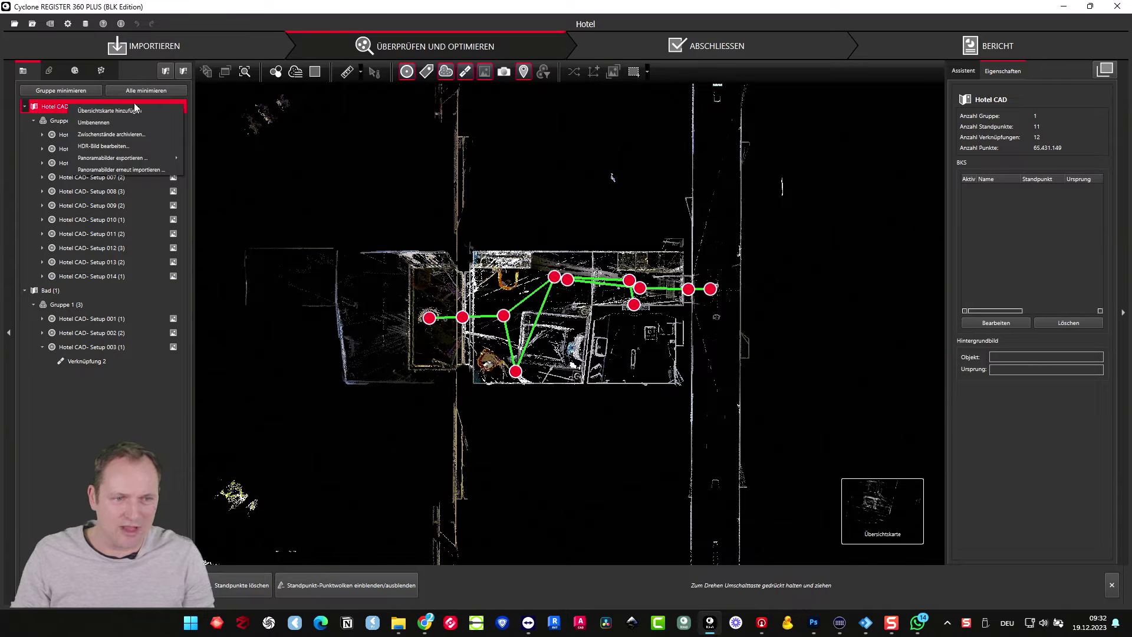
{"action": "mouse_move", "coordinate": [112, 158]}
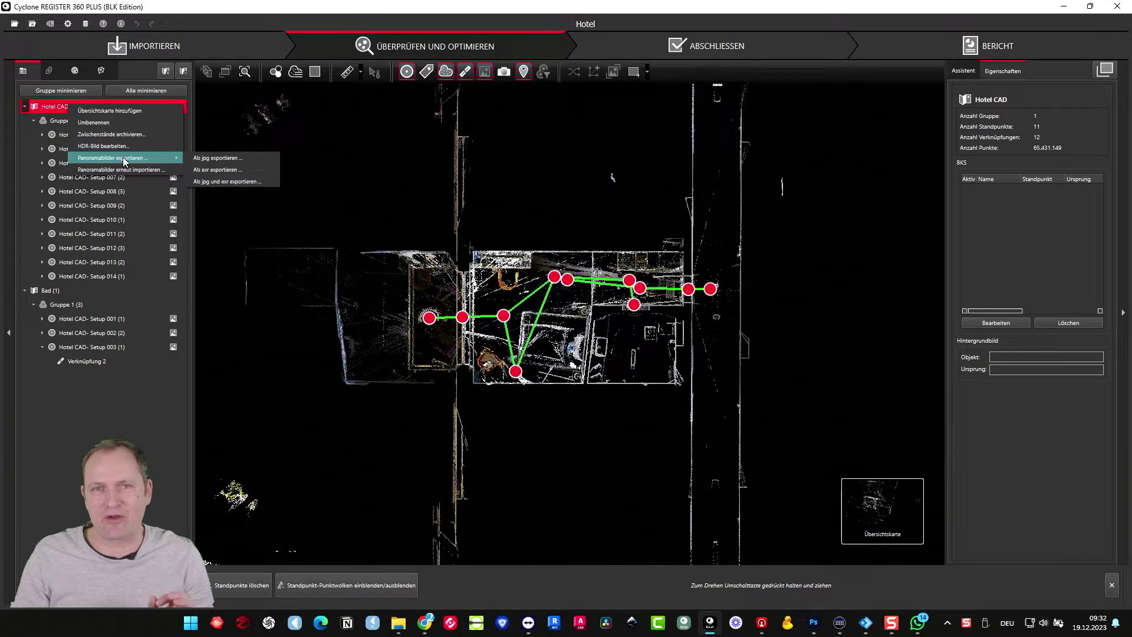
{"action": "left_click", "coordinate": [210, 158]}
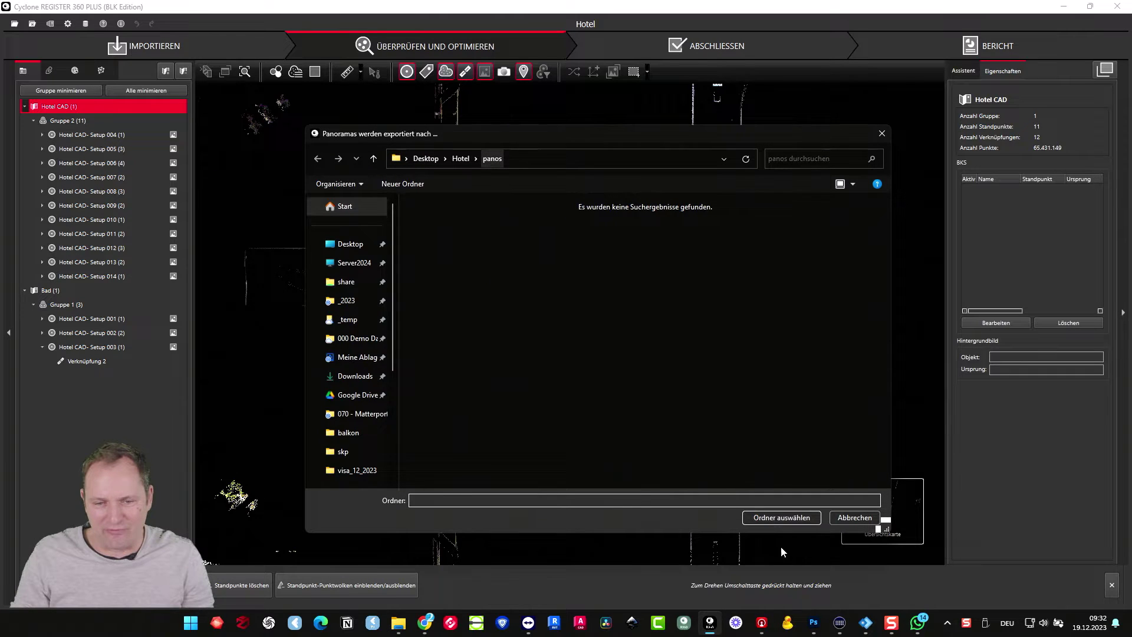
{"action": "left_click", "coordinate": [784, 518]}
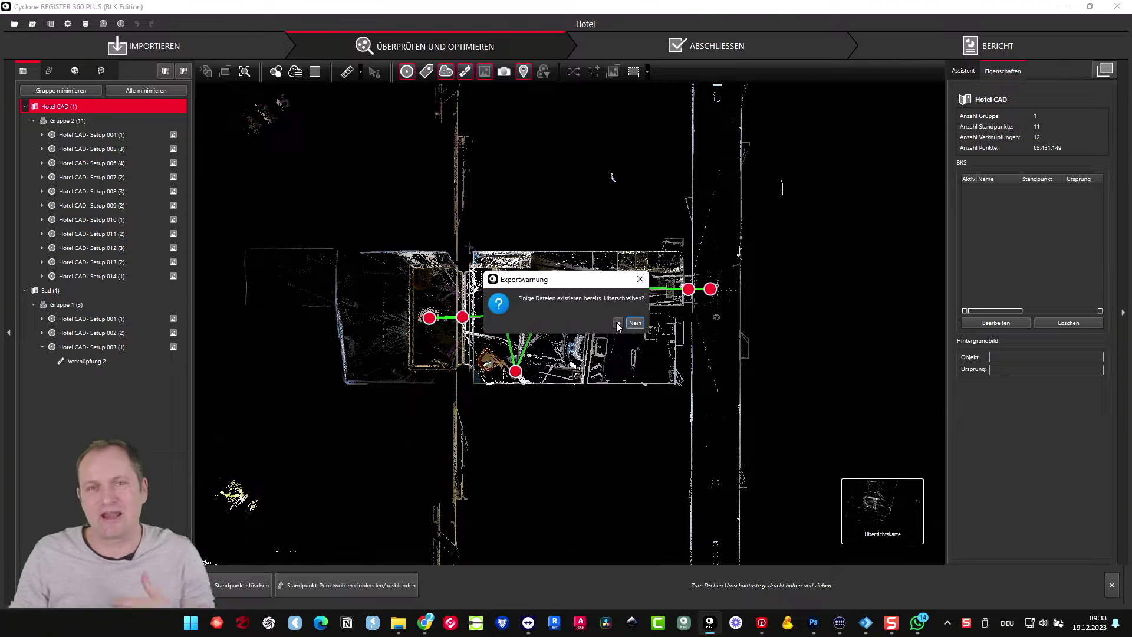
{"action": "left_click", "coordinate": [640, 278]}
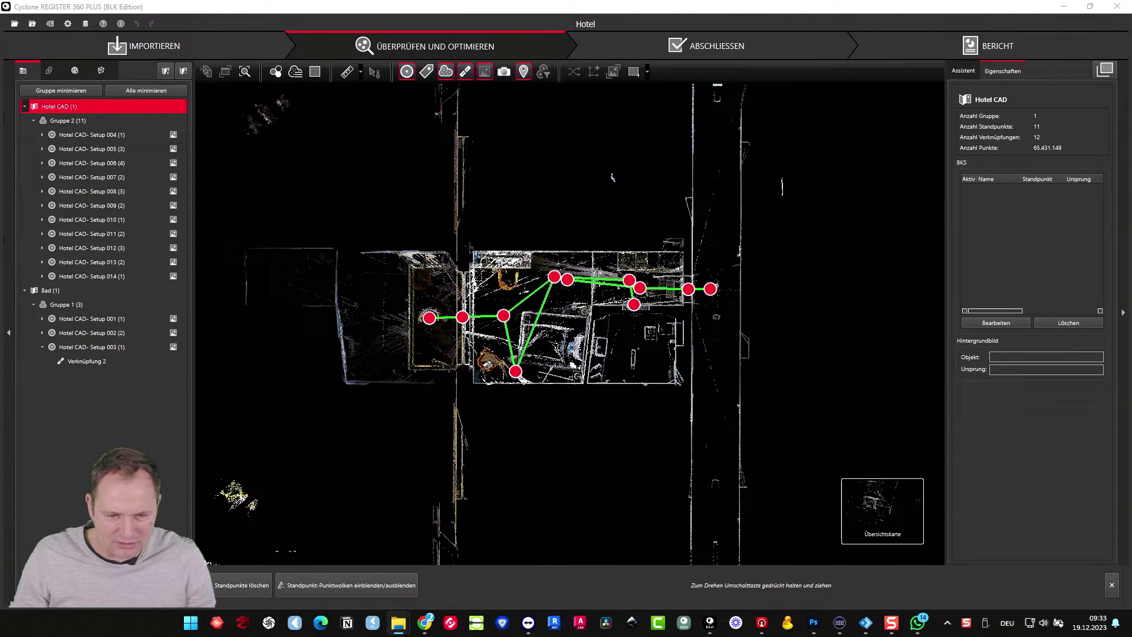
- Open the panos folder in Explorer and view the Setup 001 panorama
{"action": "left_click", "coordinate": [399, 622]}
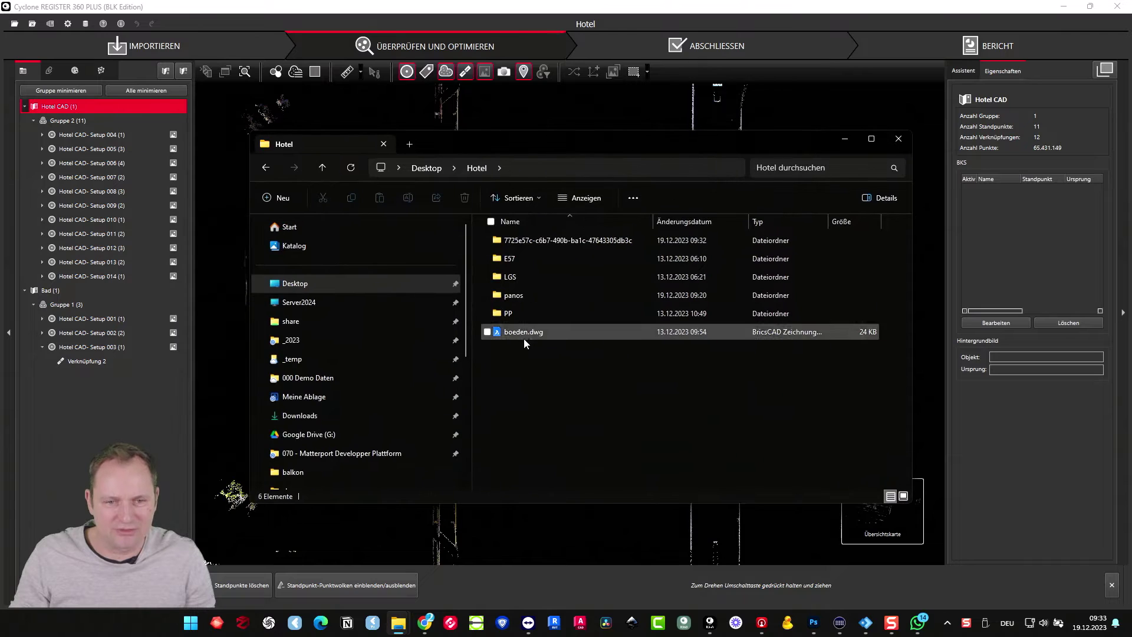
{"action": "double_click", "coordinate": [517, 294]}
{"action": "left_click", "coordinate": [504, 271]}
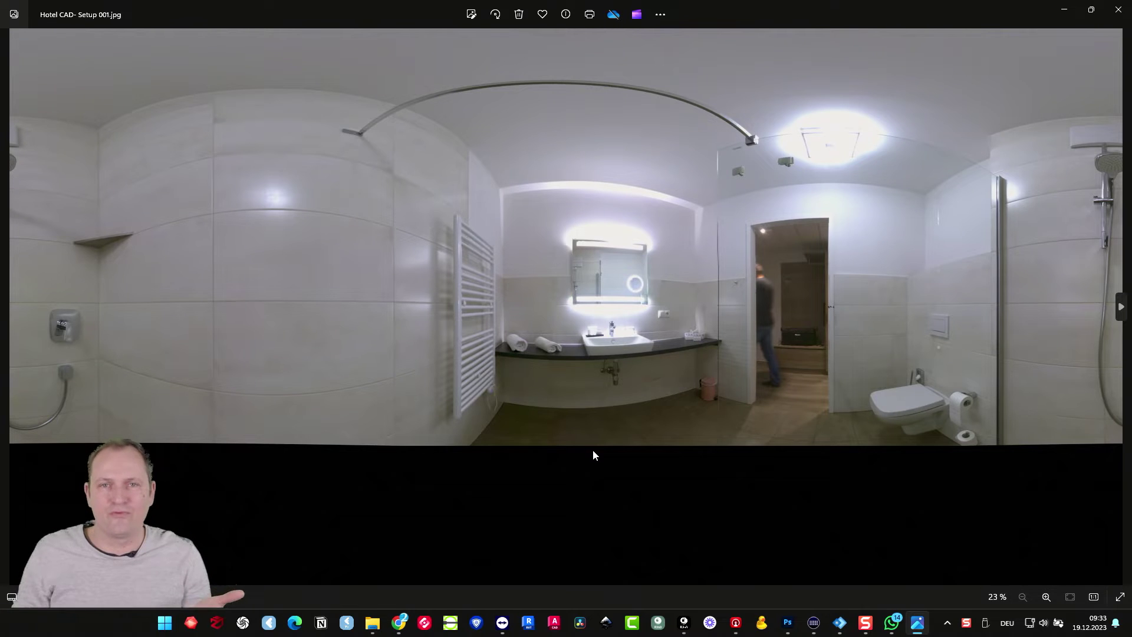
- Browse the exported panoramas with the arrow keys, ending on Setup 004's hallway view
{"action": "key", "text": "Right"}
{"action": "key", "text": "Right"}
{"action": "key", "text": "Right"}
{"action": "key", "text": "Right"}
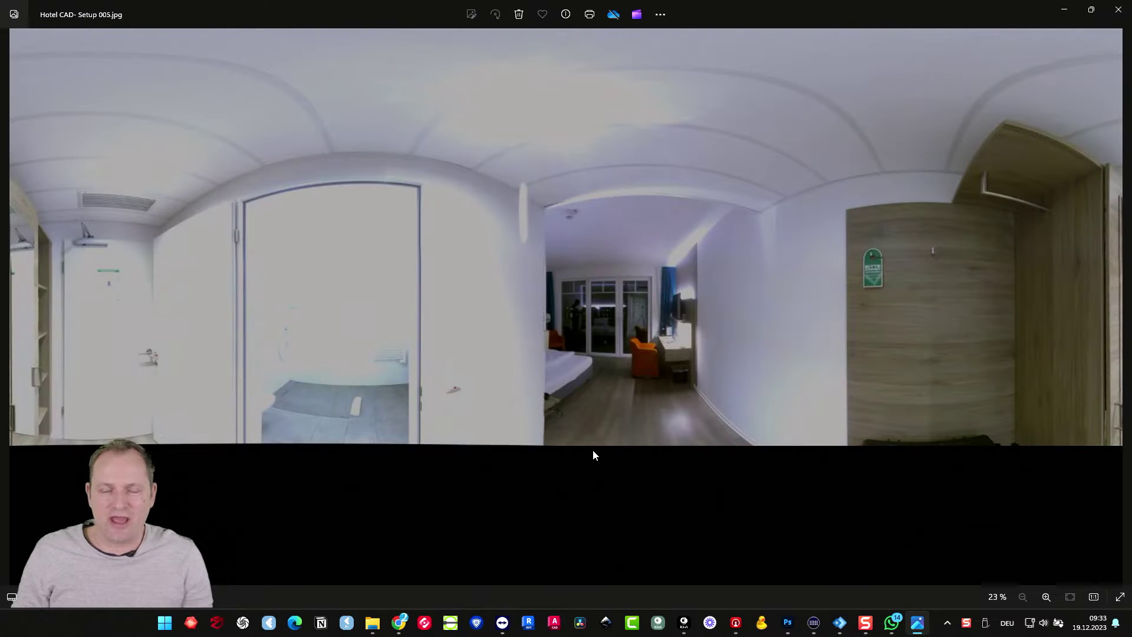
{"action": "key", "text": "Right"}
{"action": "key", "text": "Right"}
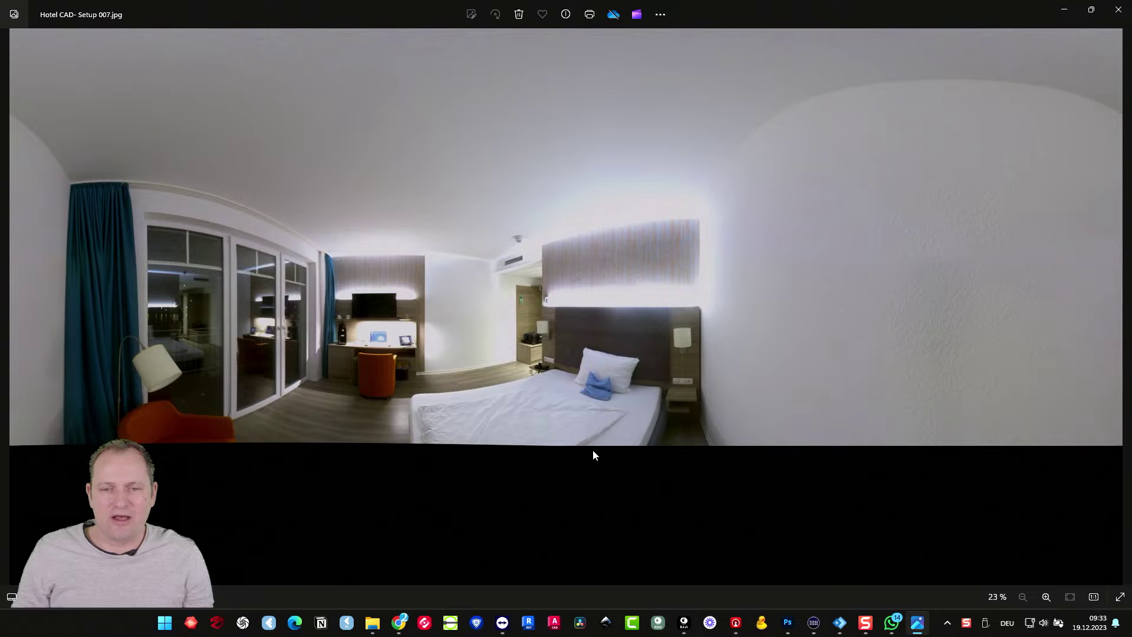
{"action": "key", "text": "Left"}
{"action": "key", "text": "Left"}
{"action": "key", "text": "Left"}
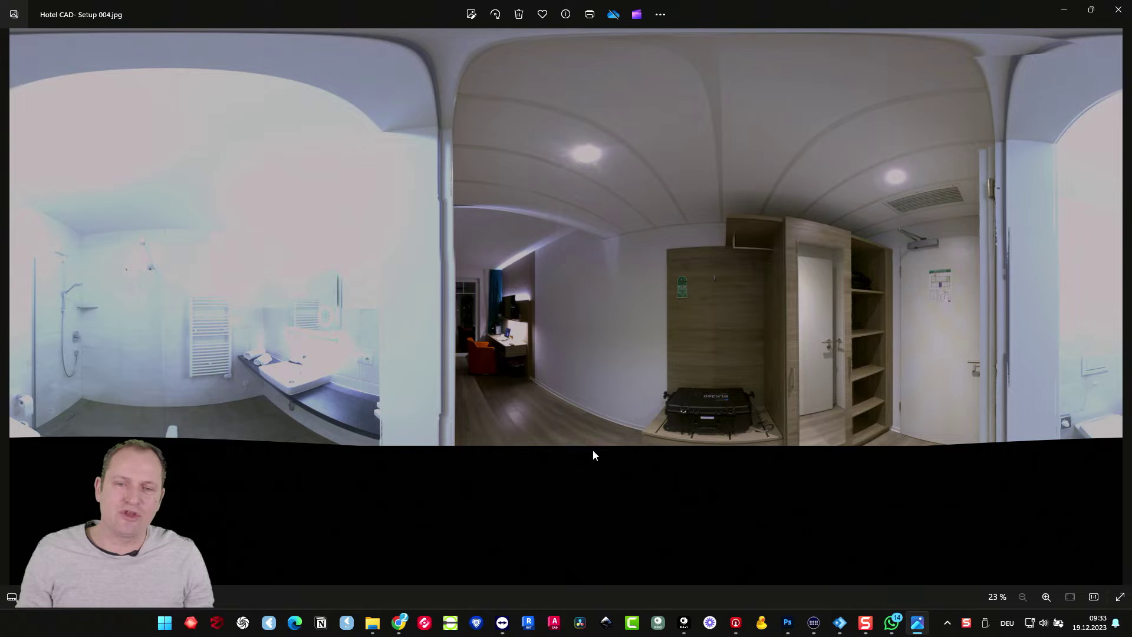
- Close the Photos viewer and minimize the panos folder window
{"action": "left_click", "coordinate": [1064, 8]}
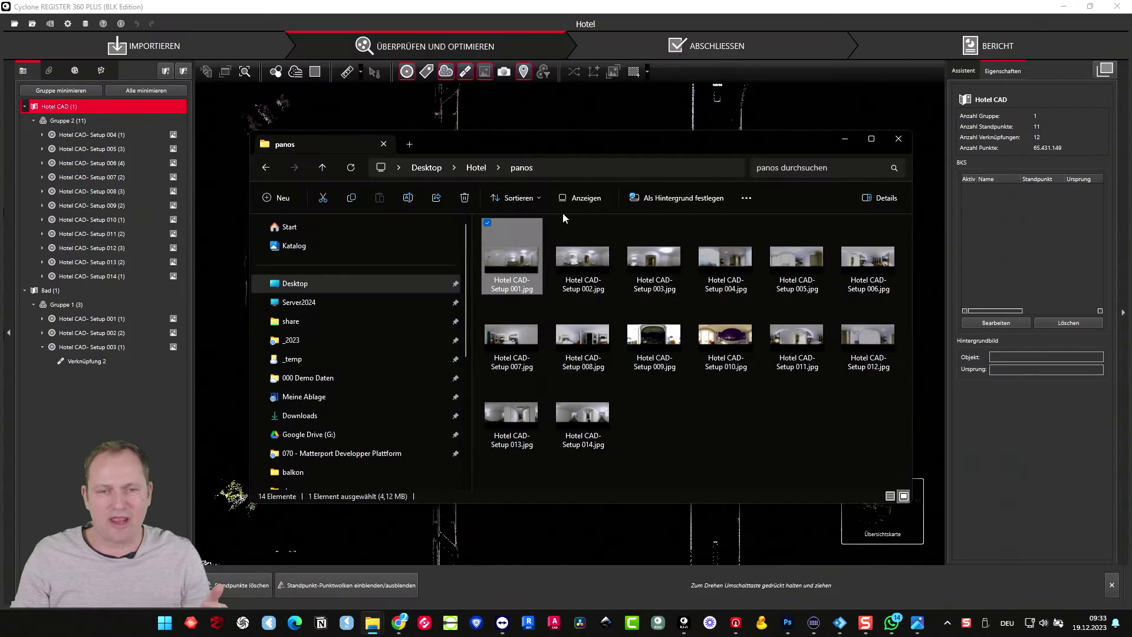
{"action": "left_click", "coordinate": [846, 140]}
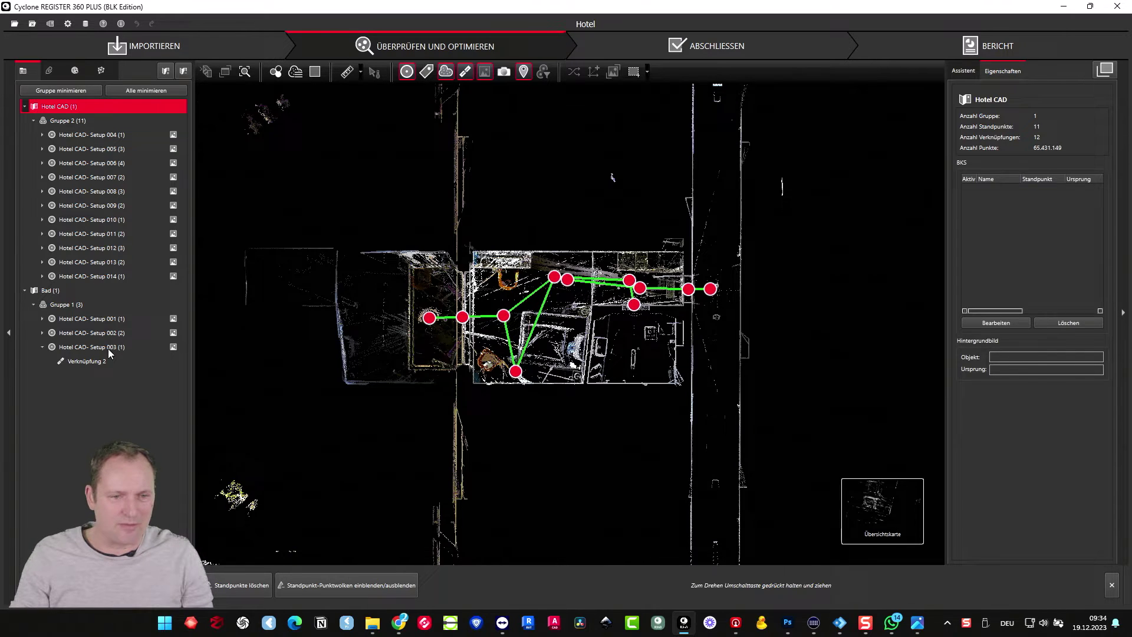
- Drag Gruppe 1 onto the Hotel CAD sitemap and place its scans beside the hotel cluster
{"action": "left_click", "coordinate": [429, 76]}
{"action": "left_click", "coordinate": [429, 76]}
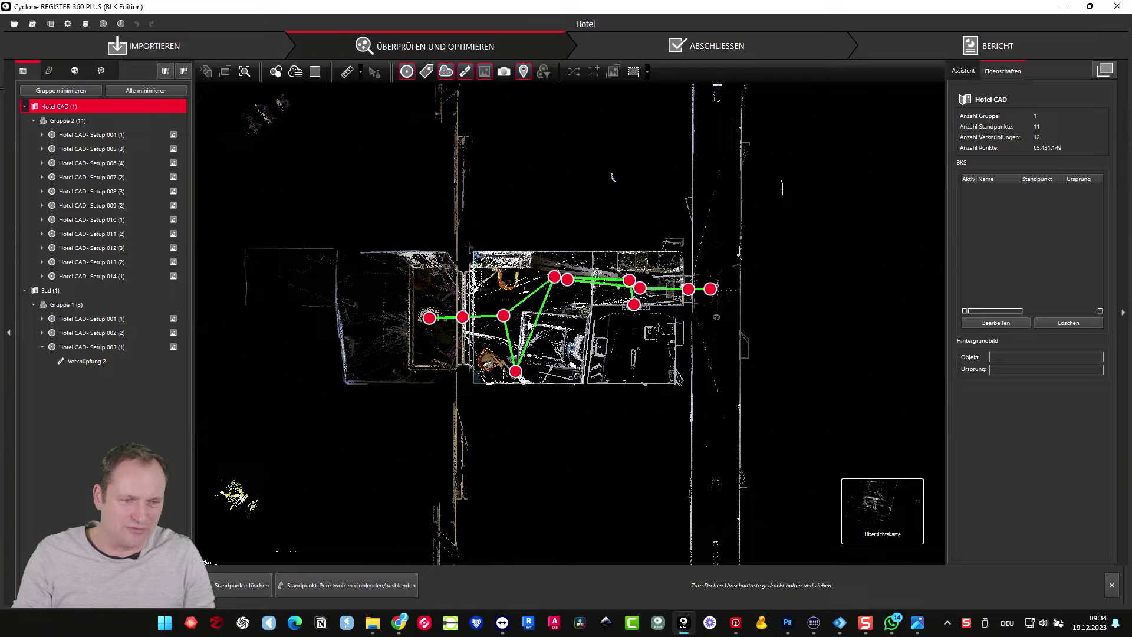
{"action": "left_click_drag", "start_coordinate": [616, 360], "coordinate": [613, 319], "text": "shift"}
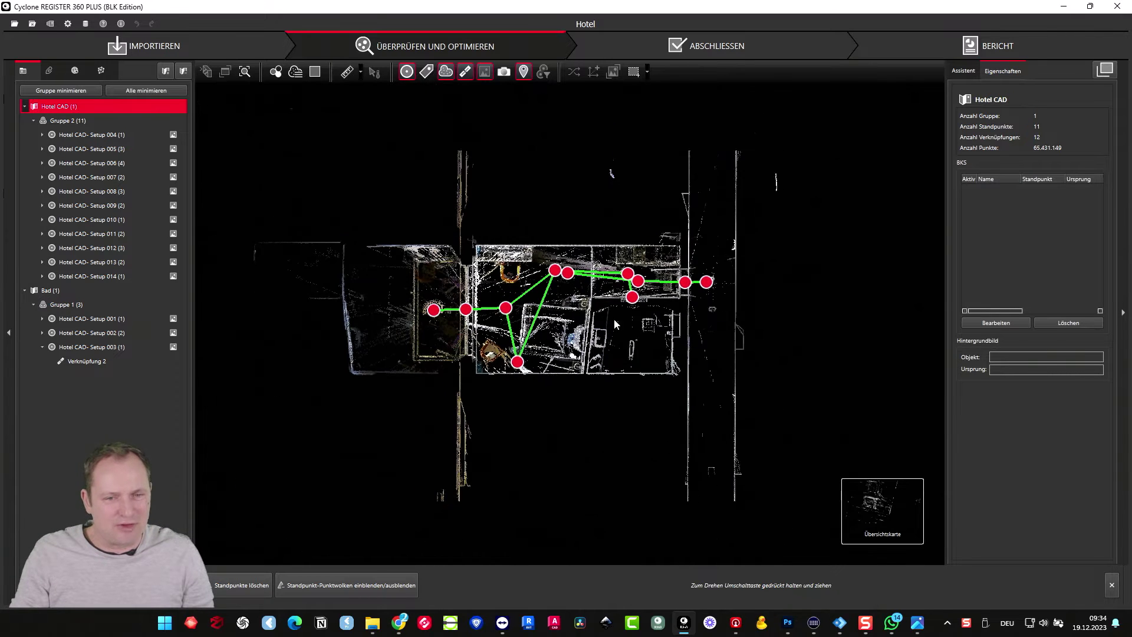
{"action": "left_click", "coordinate": [66, 305]}
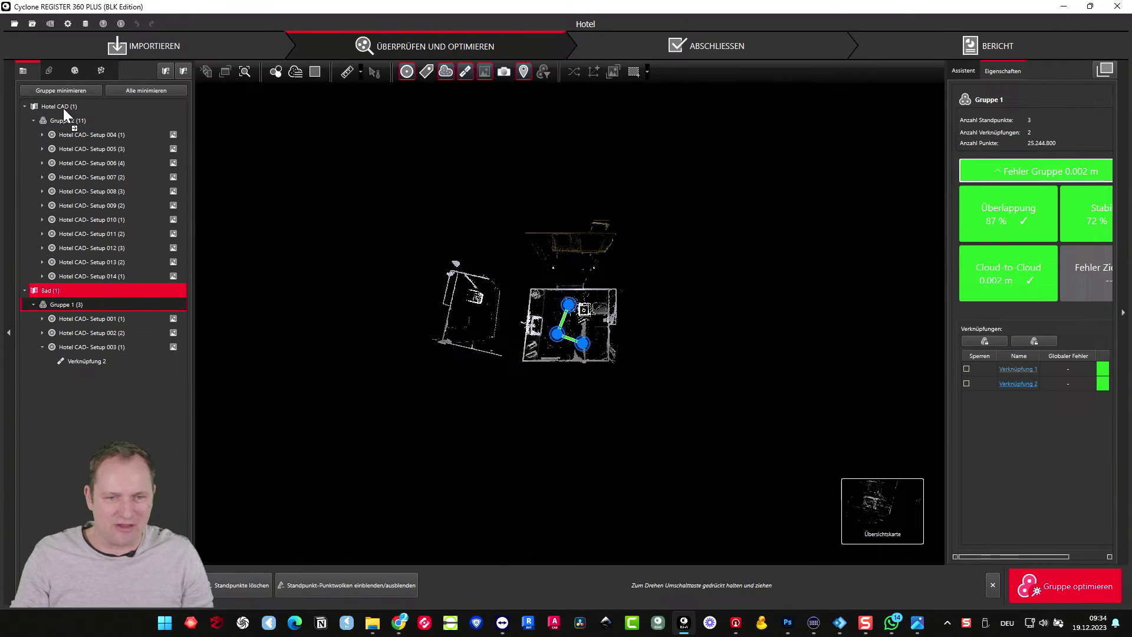
{"action": "left_click_drag", "start_coordinate": [63, 108], "coordinate": [62, 108]}
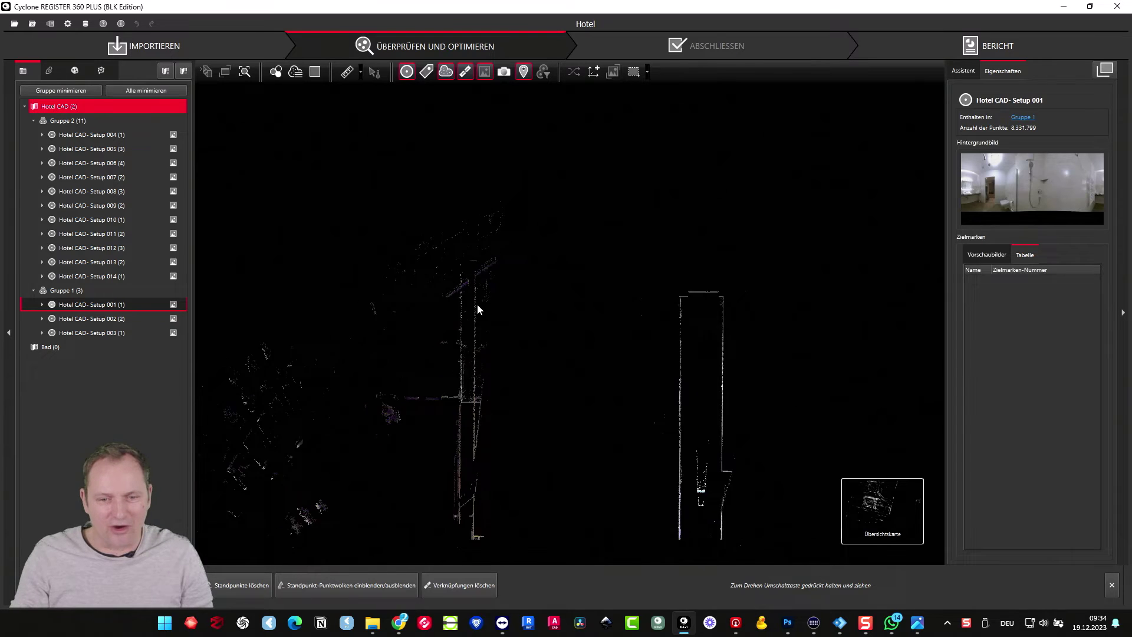
{"action": "scroll", "coordinate": [478, 303], "scroll_direction": "down", "scroll_amount": 5}
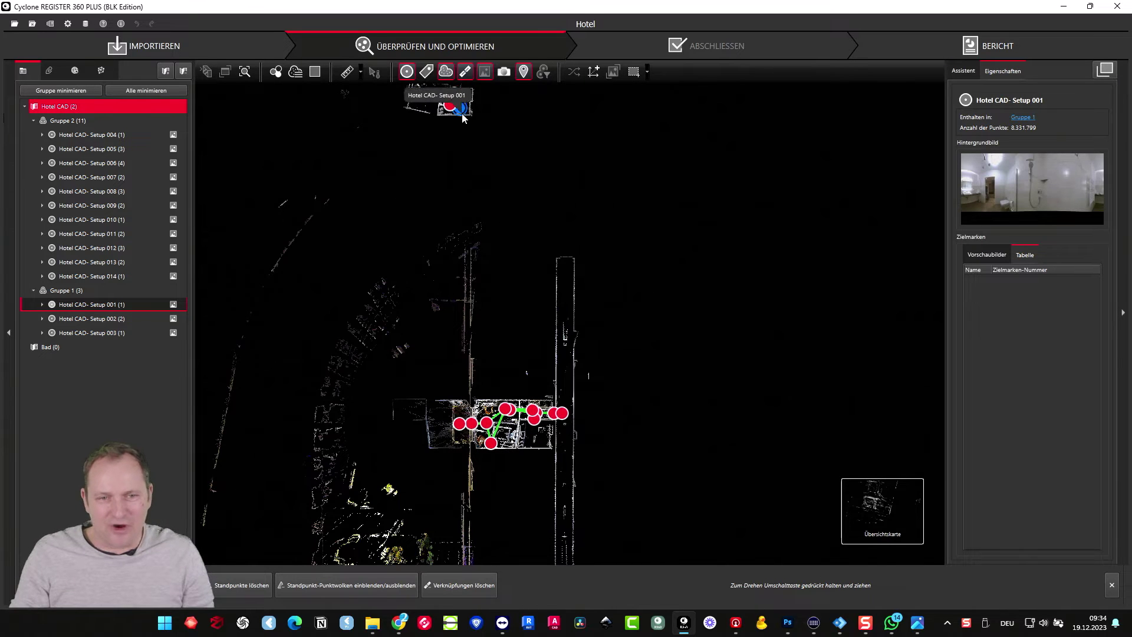
{"action": "left_click_drag", "start_coordinate": [469, 111], "coordinate": [624, 413]}
{"action": "scroll", "coordinate": [622, 413], "scroll_direction": "up", "scroll_amount": 3}
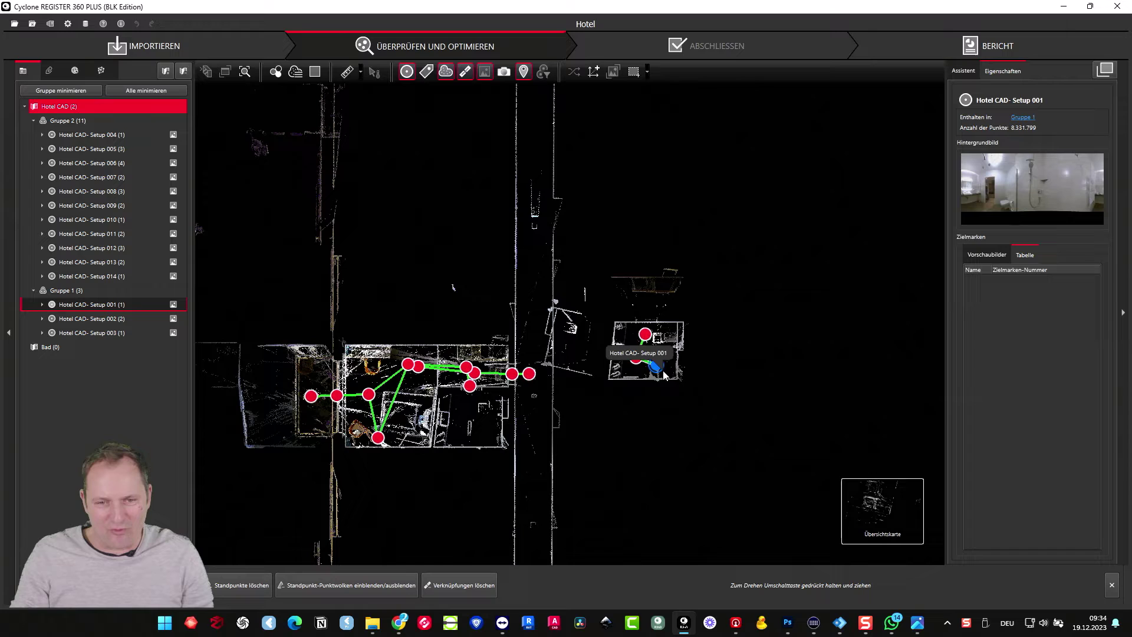
{"action": "mouse_move", "coordinate": [642, 359]}
{"action": "left_mouse_down"}
{"action": "mouse_move", "coordinate": [499, 447]}
{"action": "mouse_move", "coordinate": [731, 439]}
{"action": "left_mouse_up"}
{"action": "scroll", "coordinate": [731, 439], "scroll_direction": "up", "scroll_amount": 2}
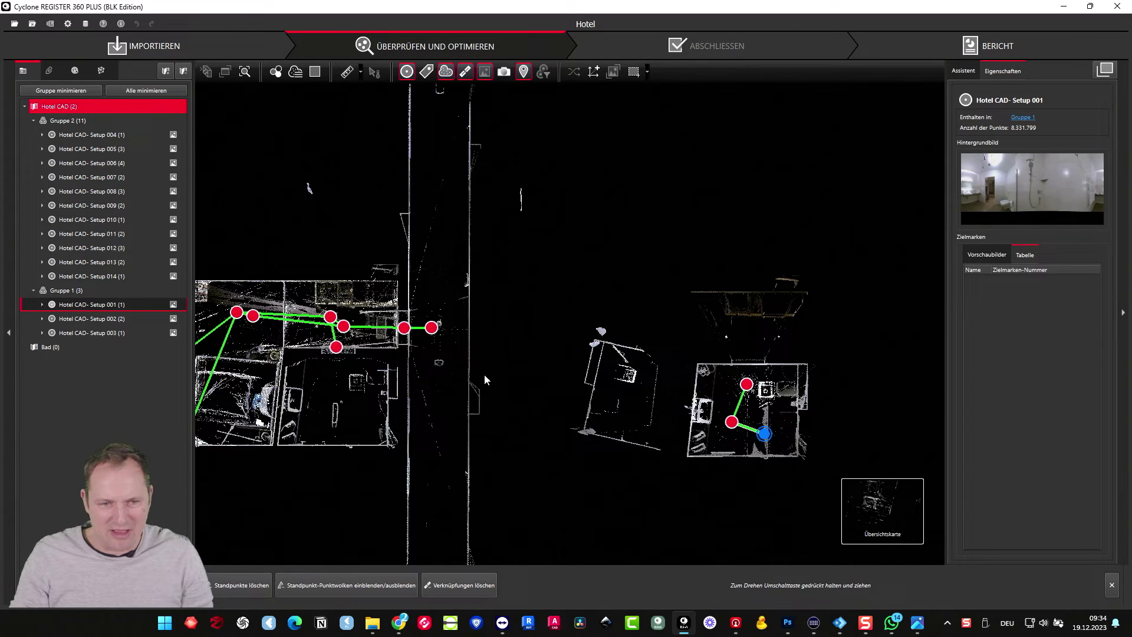
- Select bathroom Setup 003 with hotel Setup 004 and start Visuelle Registrierung
{"action": "left_click", "coordinate": [747, 384]}
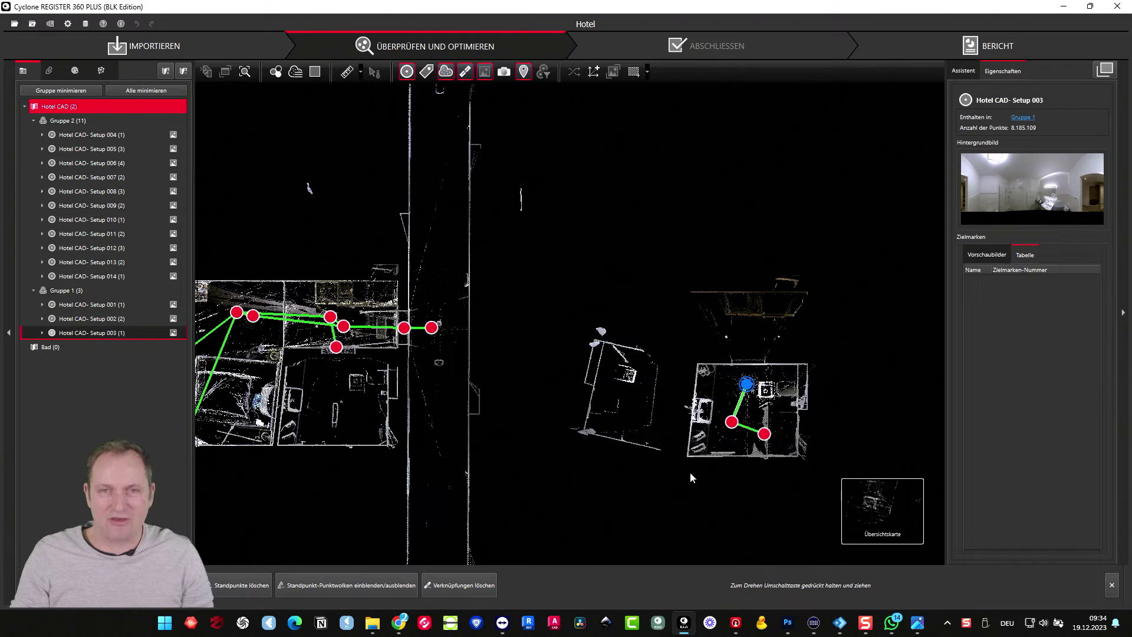
{"action": "left_click", "coordinate": [335, 347], "text": "ctrl"}
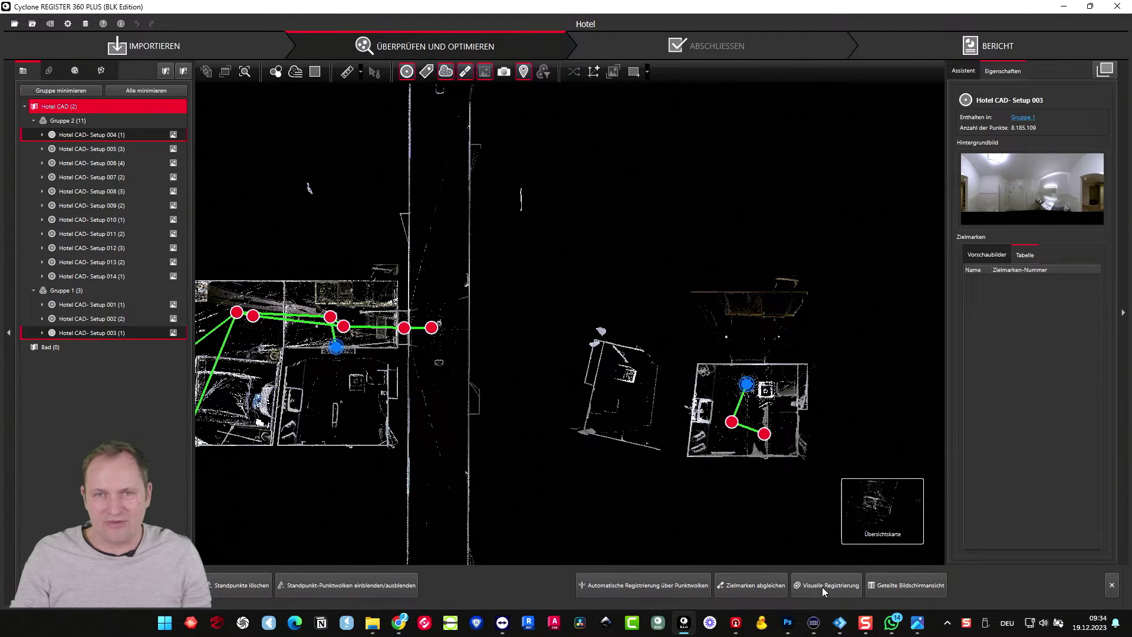
{"action": "left_click", "coordinate": [825, 585]}
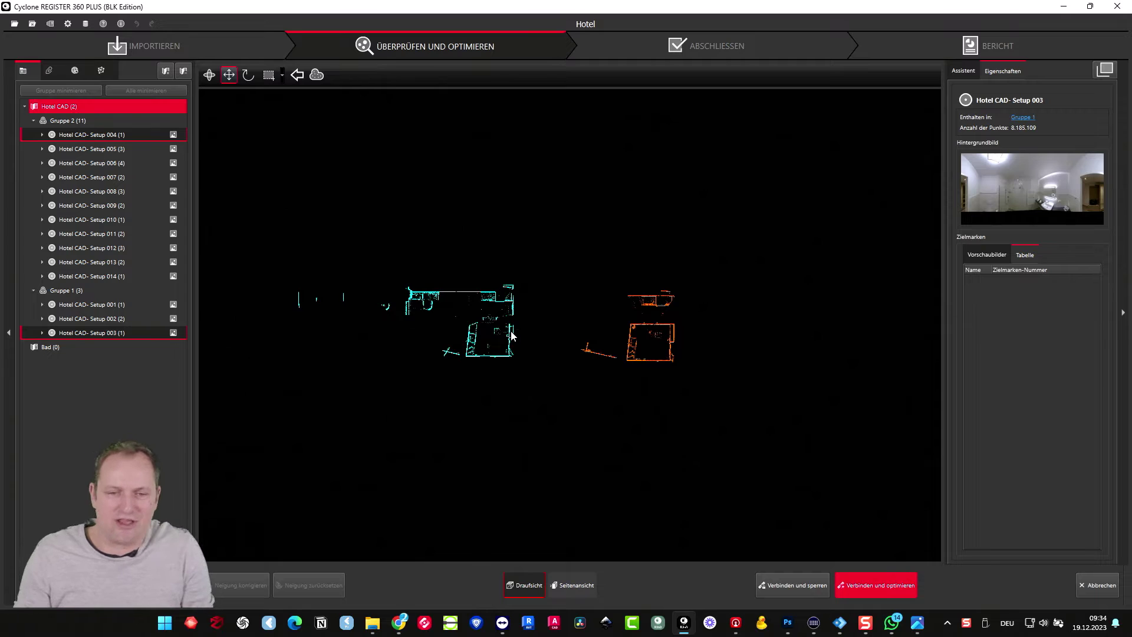
- In Draufsicht, drag the cyan Setup 003 scan onto the orange room and rotate it square
{"action": "left_click_drag", "start_coordinate": [673, 329], "coordinate": [726, 336]}
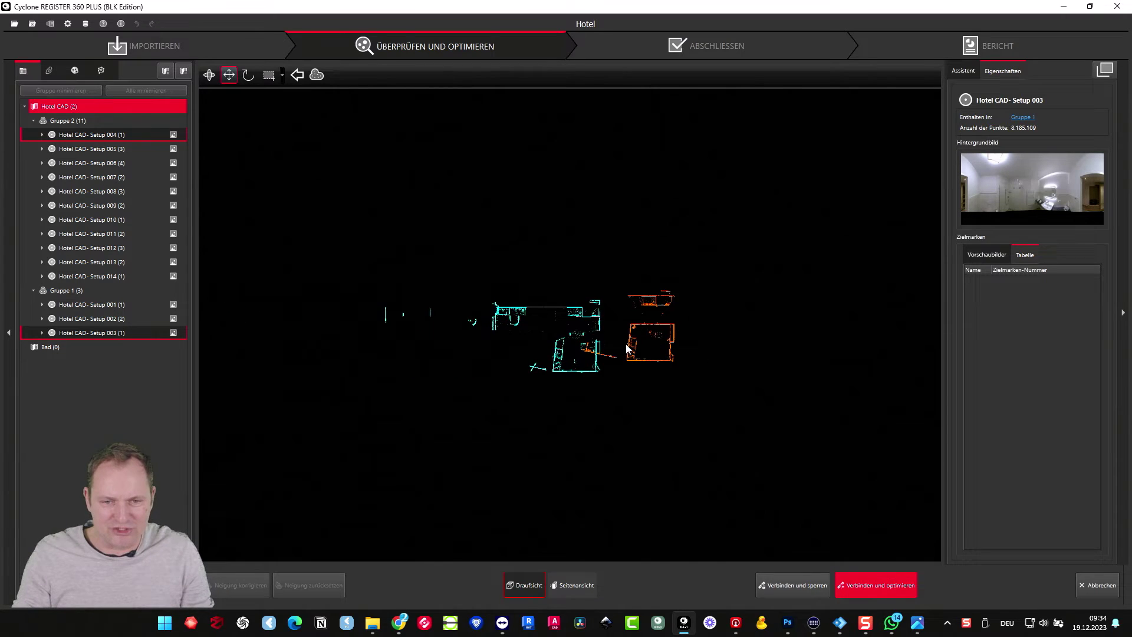
{"action": "scroll", "coordinate": [652, 345], "scroll_direction": "up", "scroll_amount": 3}
{"action": "scroll", "coordinate": [652, 345], "scroll_direction": "up", "scroll_amount": 3}
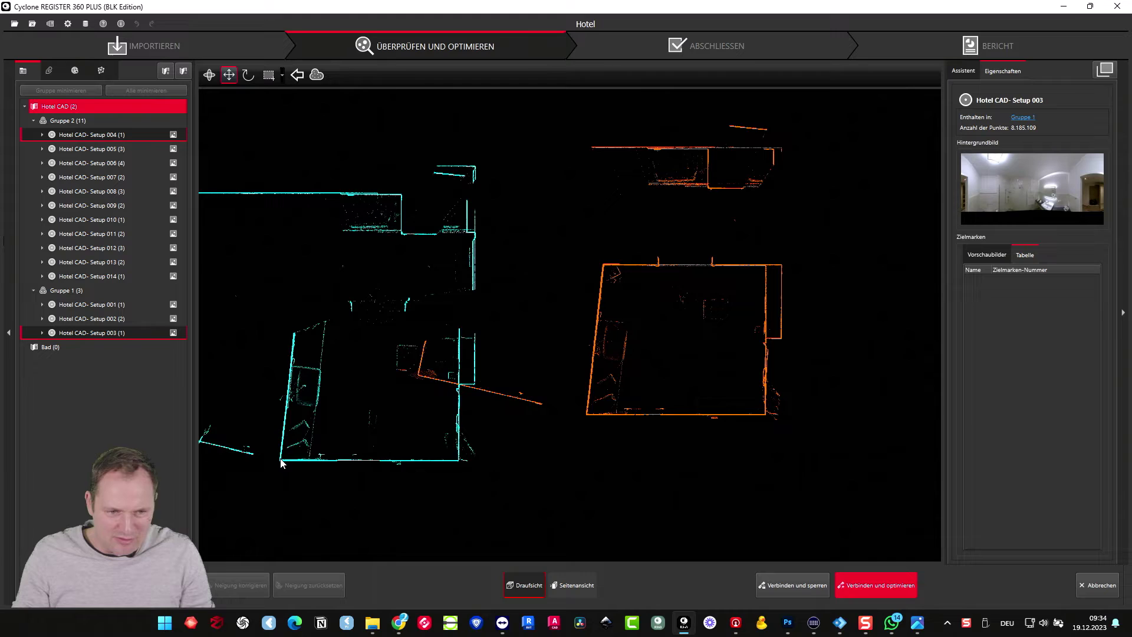
{"action": "left_click_drag", "start_coordinate": [281, 462], "coordinate": [584, 416]}
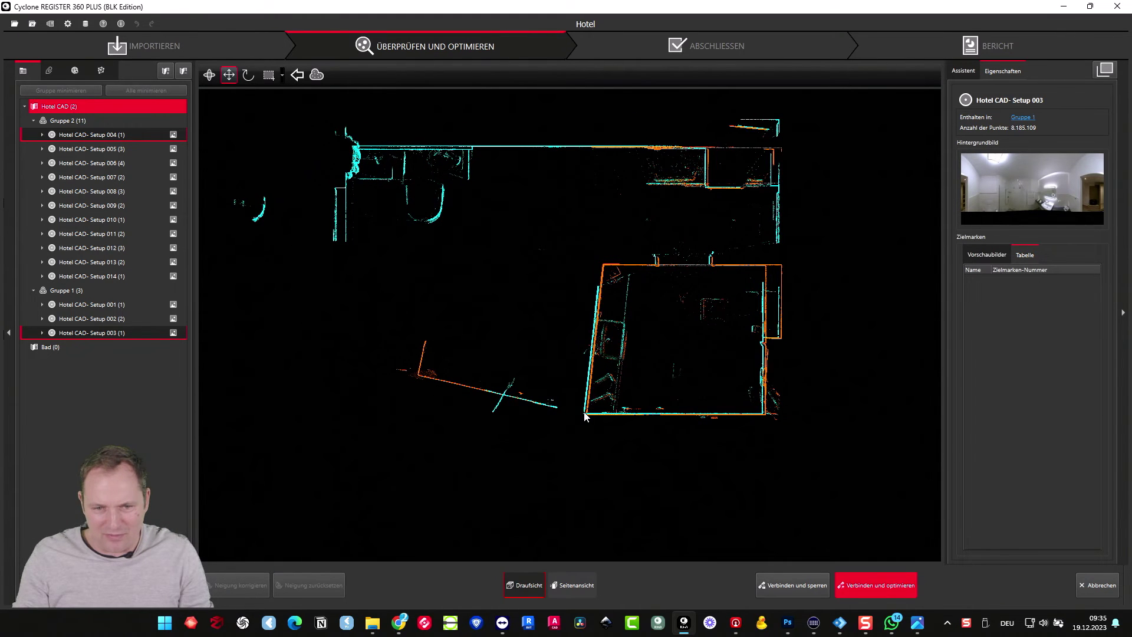
{"action": "mouse_move", "coordinate": [584, 417]}
{"action": "left_mouse_down"}
{"action": "mouse_move", "coordinate": [592, 451]}
{"action": "mouse_move", "coordinate": [304, 502]}
{"action": "mouse_move", "coordinate": [701, 295]}
{"action": "mouse_move", "coordinate": [621, 347]}
{"action": "left_mouse_up"}
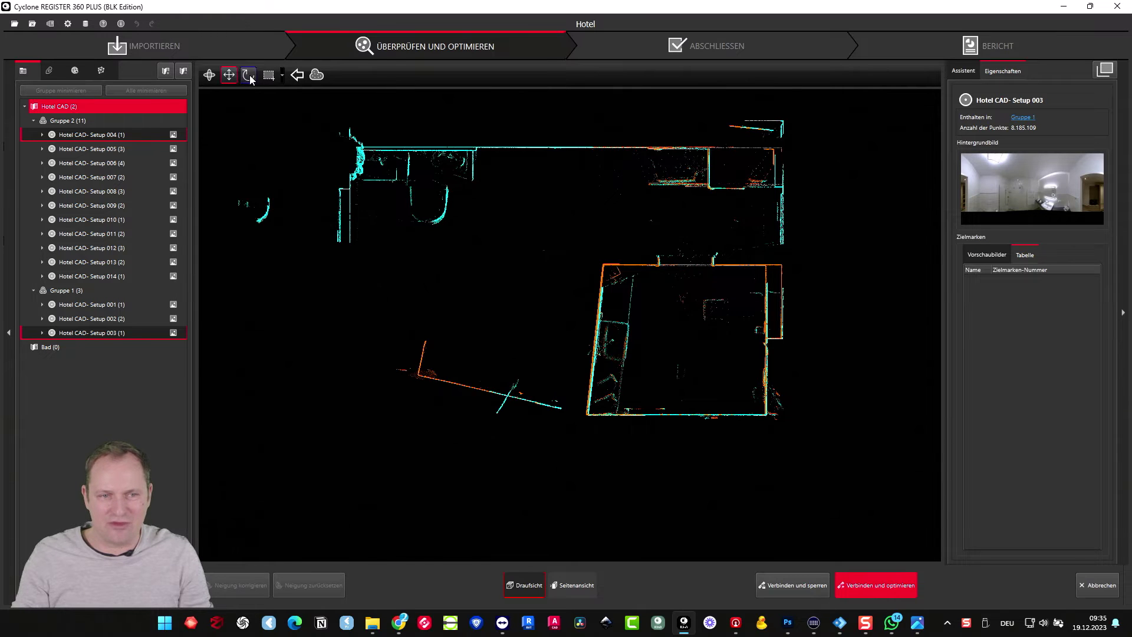
{"action": "mouse_move", "coordinate": [590, 418]}
{"action": "left_mouse_down"}
{"action": "mouse_move", "coordinate": [629, 278]}
{"action": "mouse_move", "coordinate": [635, 350]}
{"action": "mouse_move", "coordinate": [771, 380]}
{"action": "mouse_move", "coordinate": [398, 172]}
{"action": "mouse_move", "coordinate": [637, 342]}
{"action": "mouse_move", "coordinate": [606, 399]}
{"action": "mouse_move", "coordinate": [614, 384]}
{"action": "mouse_move", "coordinate": [594, 396]}
{"action": "mouse_move", "coordinate": [610, 379]}
{"action": "mouse_move", "coordinate": [744, 361]}
{"action": "mouse_move", "coordinate": [834, 291]}
{"action": "mouse_move", "coordinate": [862, 150]}
{"action": "mouse_move", "coordinate": [675, 240]}
{"action": "mouse_move", "coordinate": [607, 200]}
{"action": "mouse_move", "coordinate": [742, 230]}
{"action": "mouse_move", "coordinate": [703, 270]}
{"action": "mouse_move", "coordinate": [712, 239]}
{"action": "mouse_move", "coordinate": [638, 205]}
{"action": "mouse_move", "coordinate": [748, 248]}
{"action": "mouse_move", "coordinate": [680, 222]}
{"action": "mouse_move", "coordinate": [697, 210]}
{"action": "mouse_move", "coordinate": [681, 223]}
{"action": "left_mouse_up"}
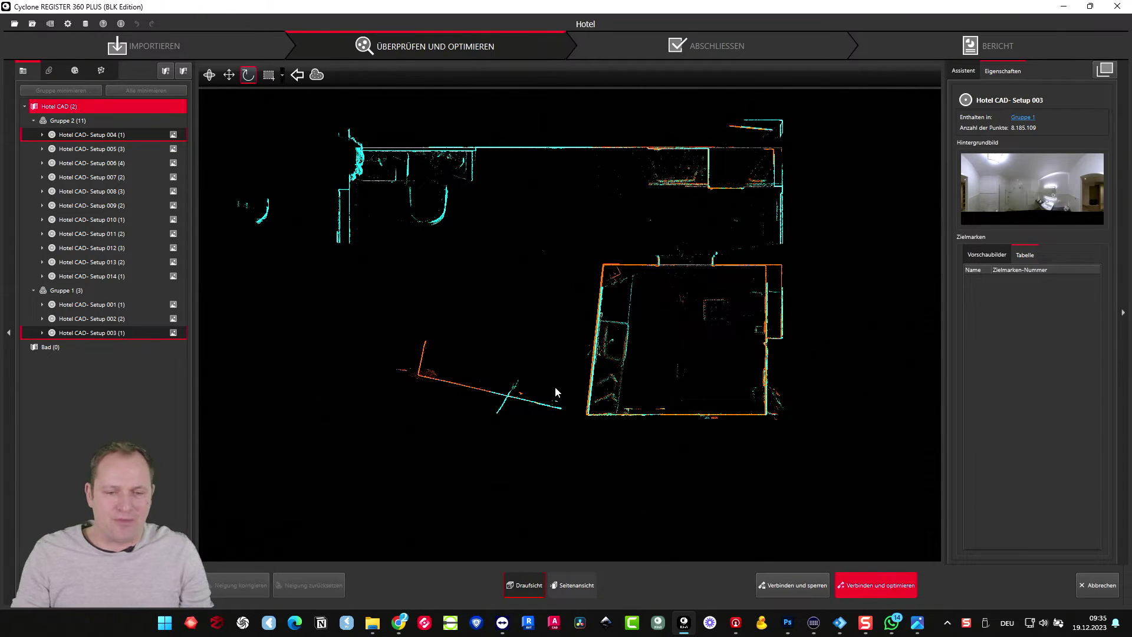
- Inspect the aligned scans in Seitenansicht, then return to Draufsicht
{"action": "left_click", "coordinate": [573, 586]}
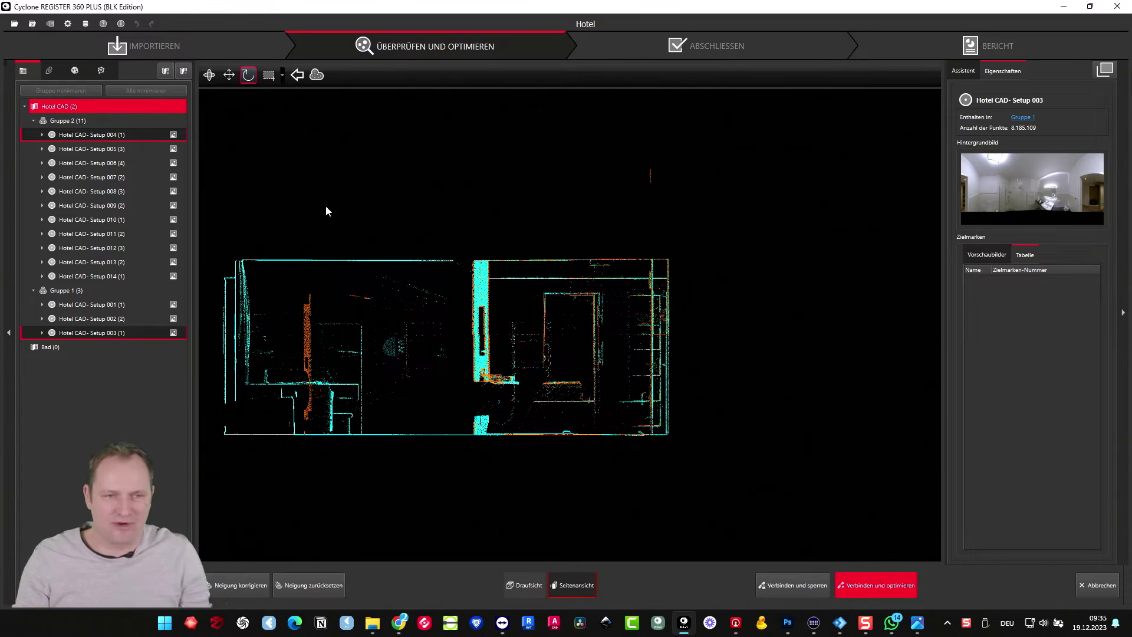
{"action": "left_click_drag", "start_coordinate": [498, 254], "coordinate": [543, 384]}
{"action": "scroll", "coordinate": [571, 232], "scroll_direction": "down", "scroll_amount": 3}
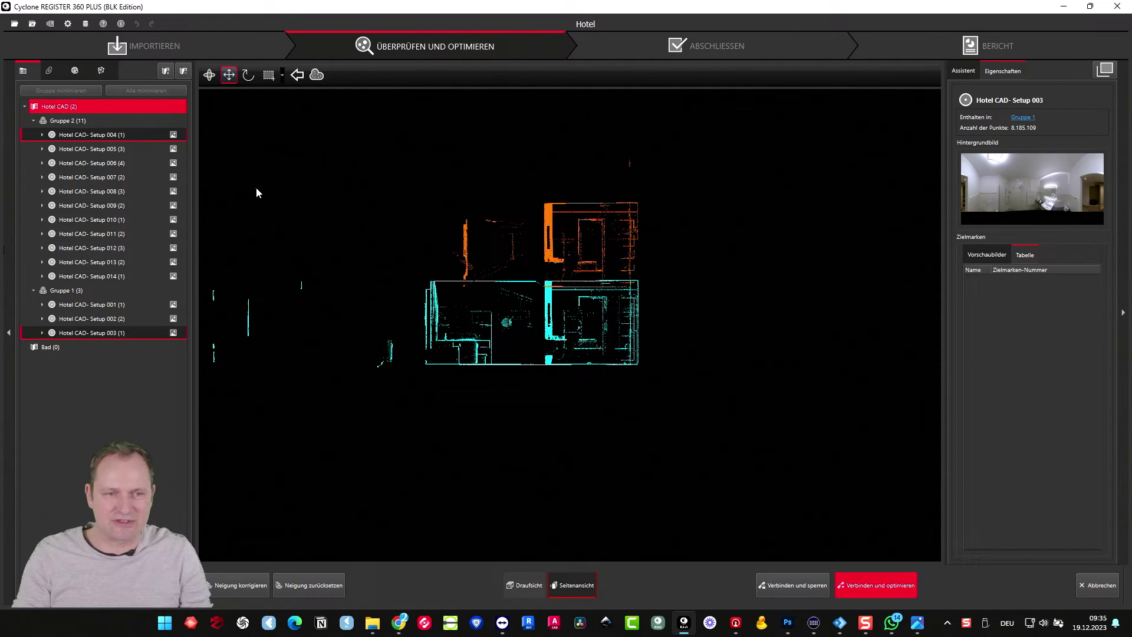
{"action": "left_click", "coordinate": [513, 587]}
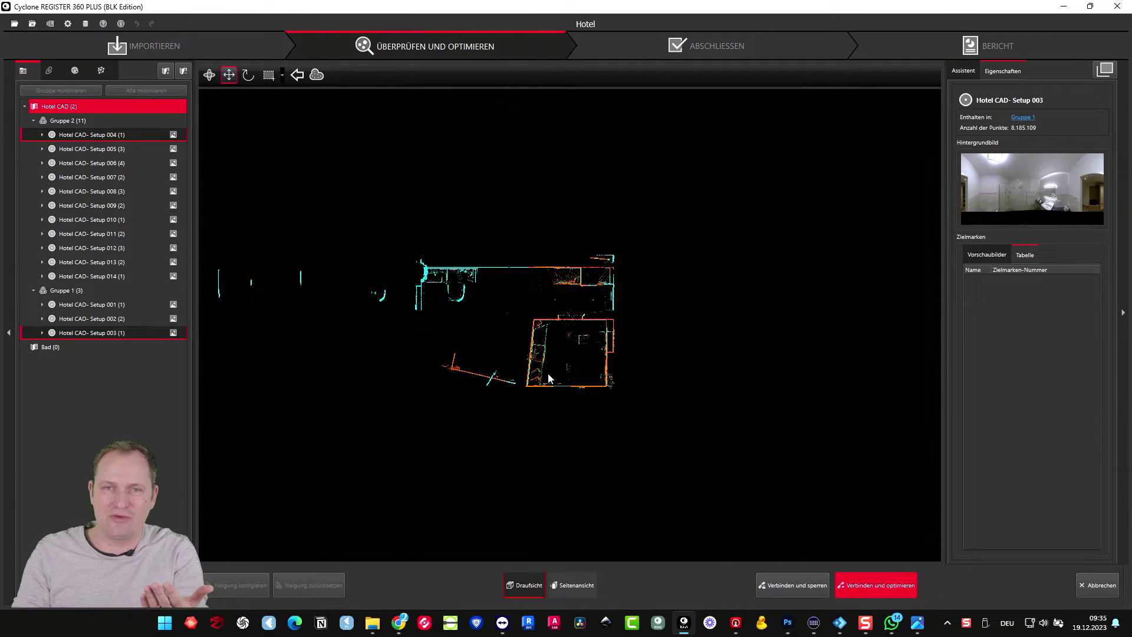
- After the unusable-link warning, raise the cyan scan to the orange scan's height in profile
{"action": "left_click", "coordinate": [875, 586]}
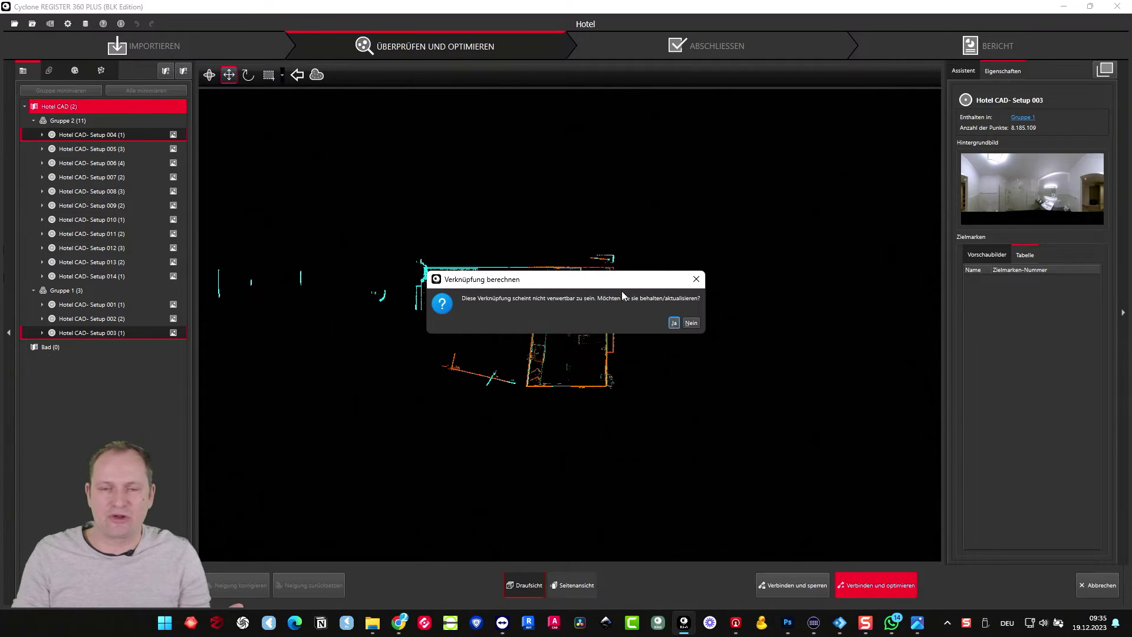
{"action": "left_click", "coordinate": [697, 279]}
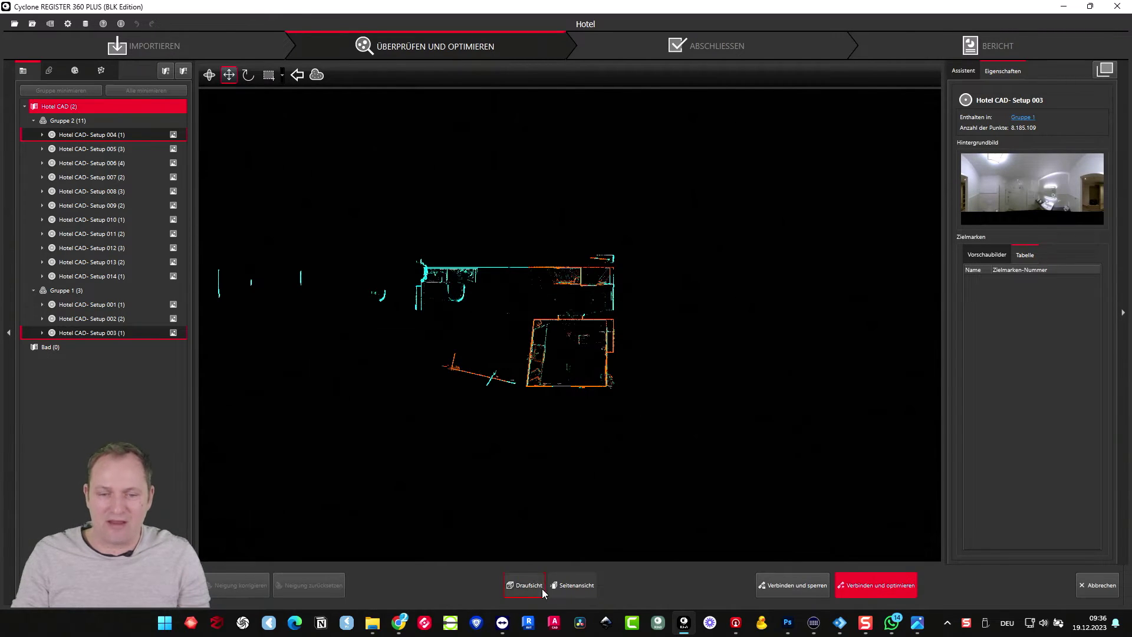
{"action": "left_click", "coordinate": [571, 585]}
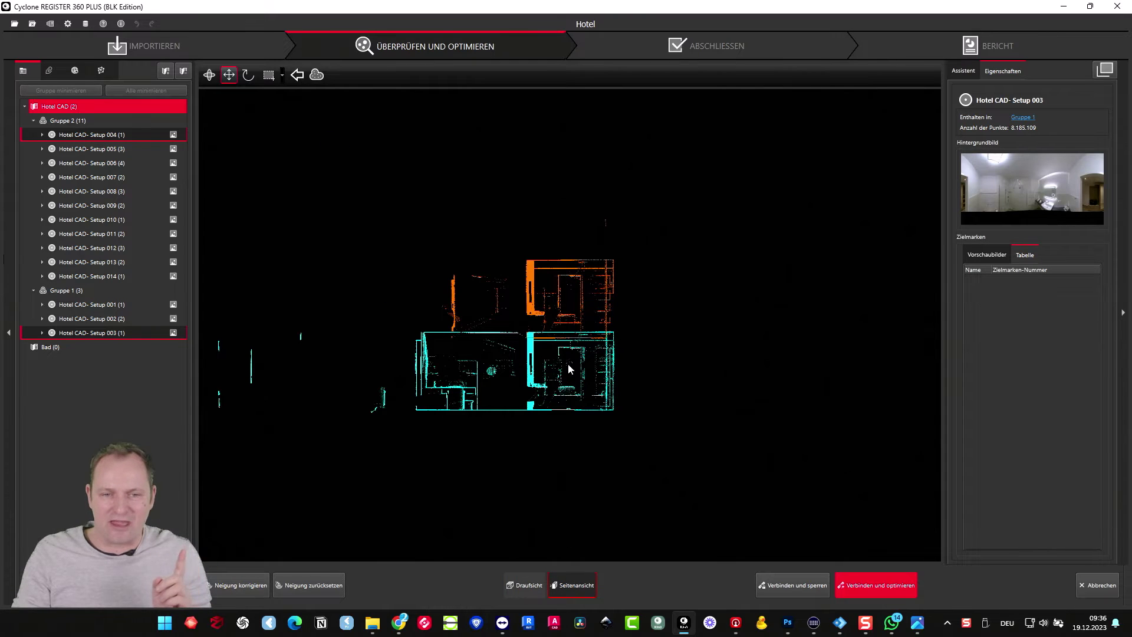
{"action": "left_click_drag", "start_coordinate": [567, 364], "coordinate": [609, 213]}
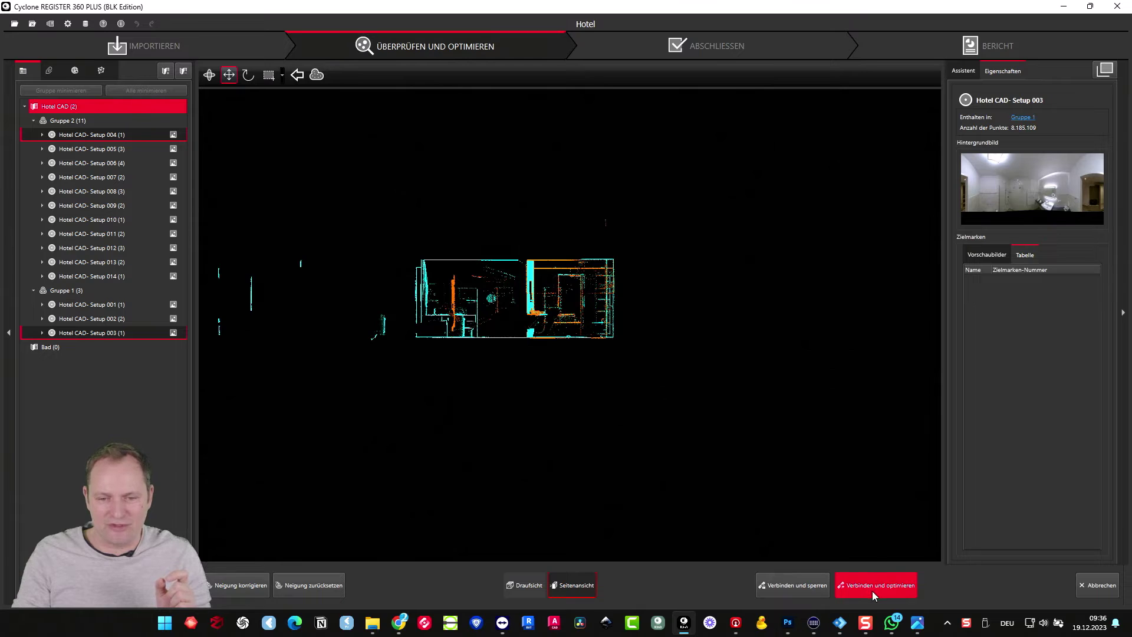
{"action": "left_click", "coordinate": [523, 584]}
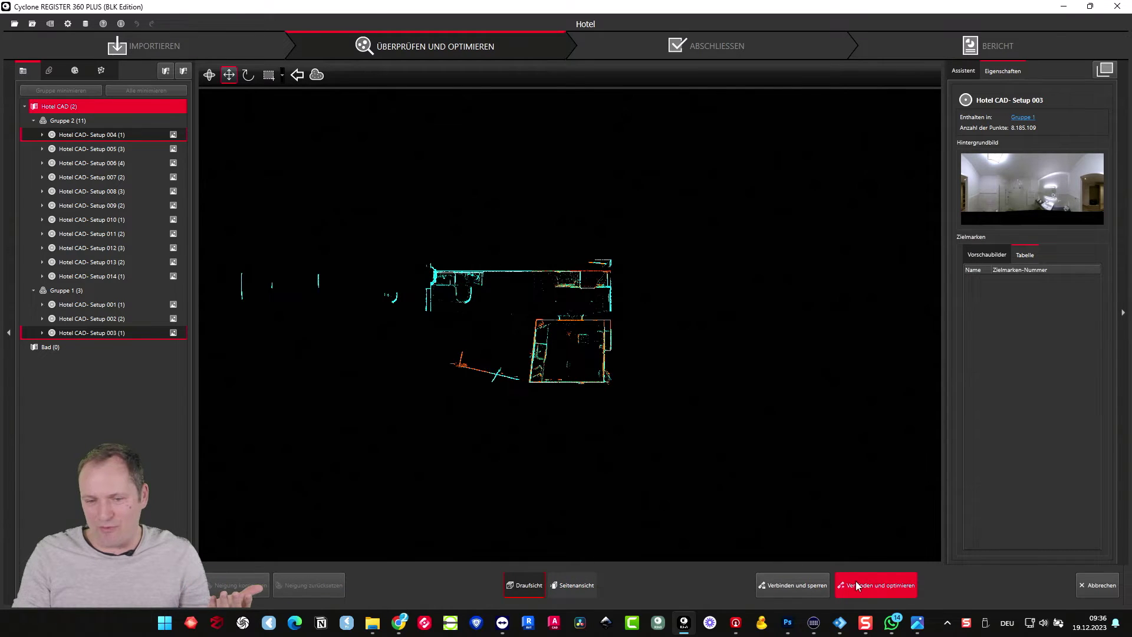
- Run Verbinden und optimieren, accept the results with OK, and close the Verknüpfung message
{"action": "left_click", "coordinate": [882, 588]}
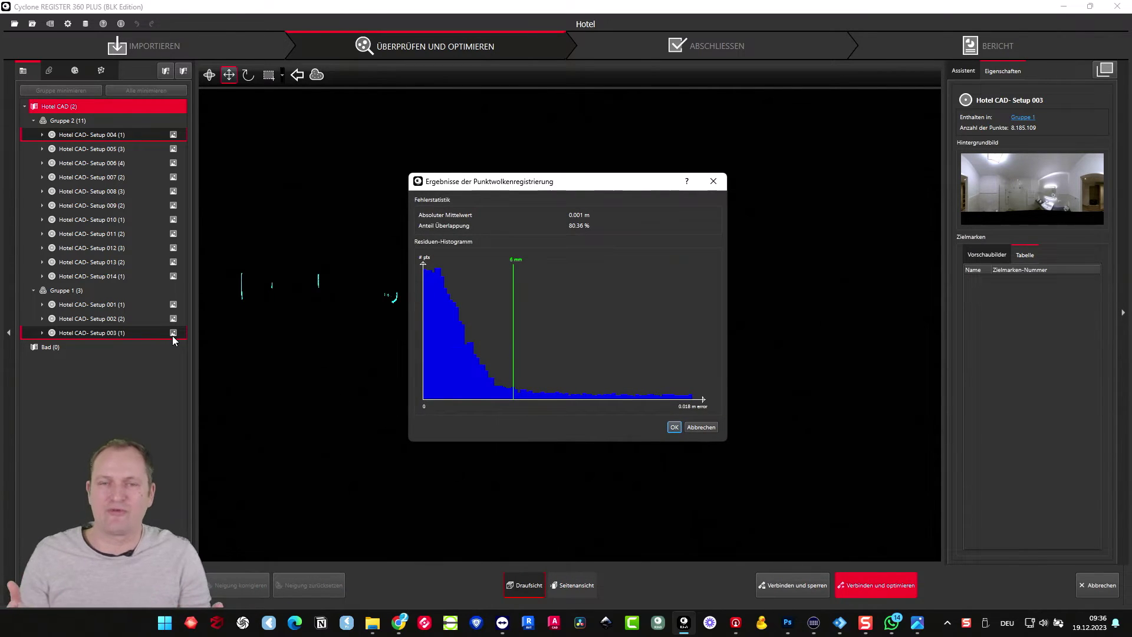
{"action": "left_click", "coordinate": [674, 429]}
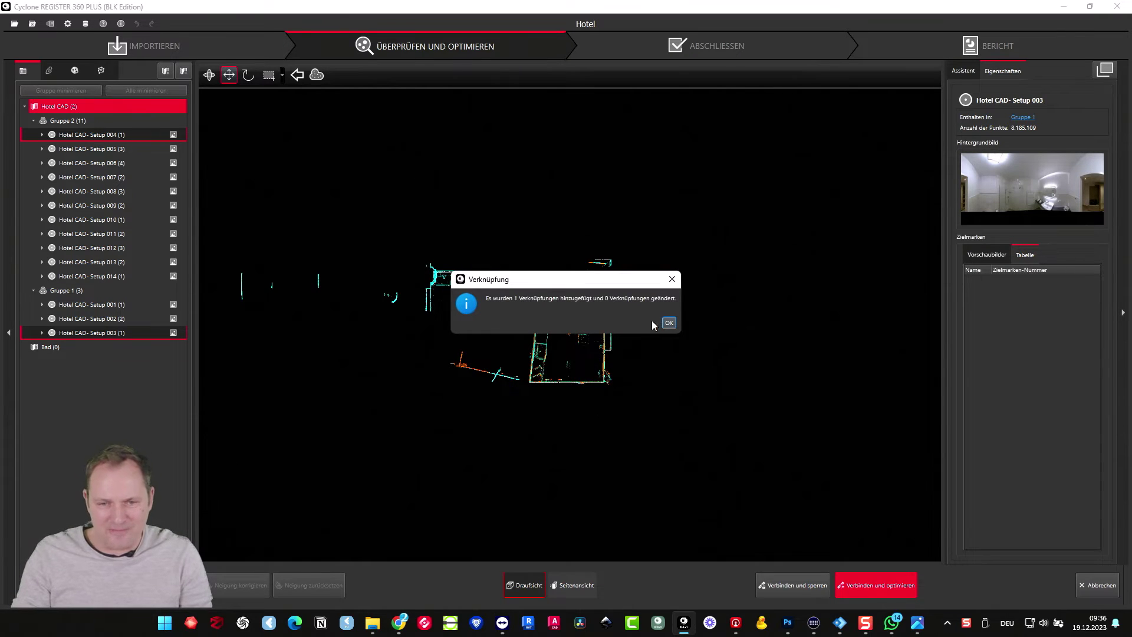
{"action": "left_click", "coordinate": [669, 323]}
{"action": "scroll", "coordinate": [688, 398], "scroll_direction": "up", "scroll_amount": 3}
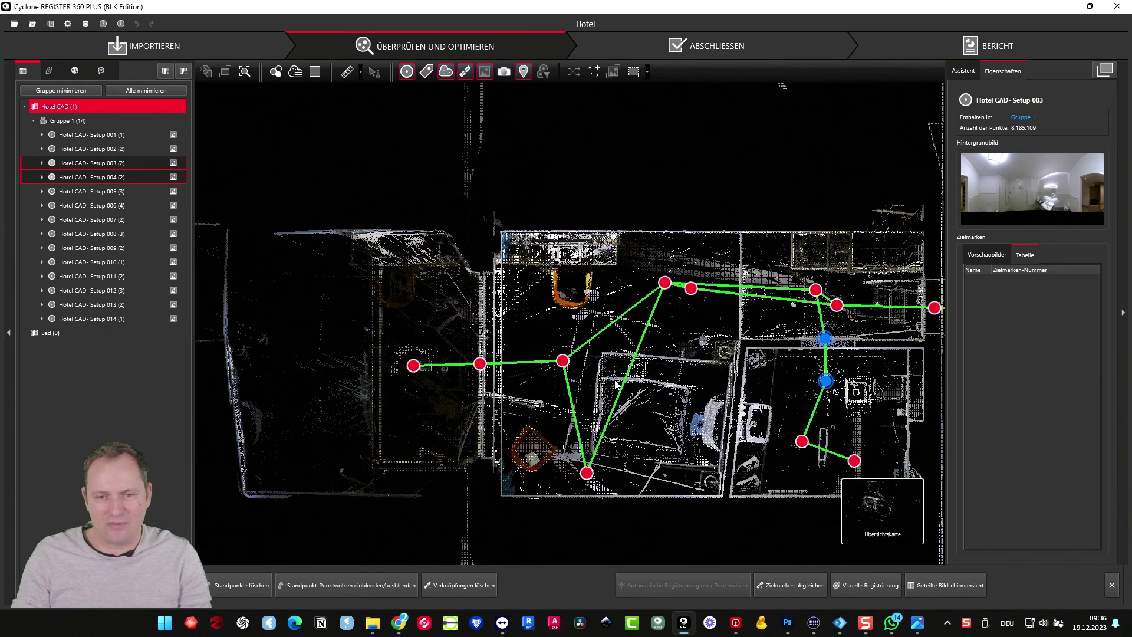
{"action": "scroll", "coordinate": [688, 398], "scroll_direction": "up", "scroll_amount": 2}
{"action": "scroll", "coordinate": [342, 128], "scroll_direction": "down", "scroll_amount": 2}
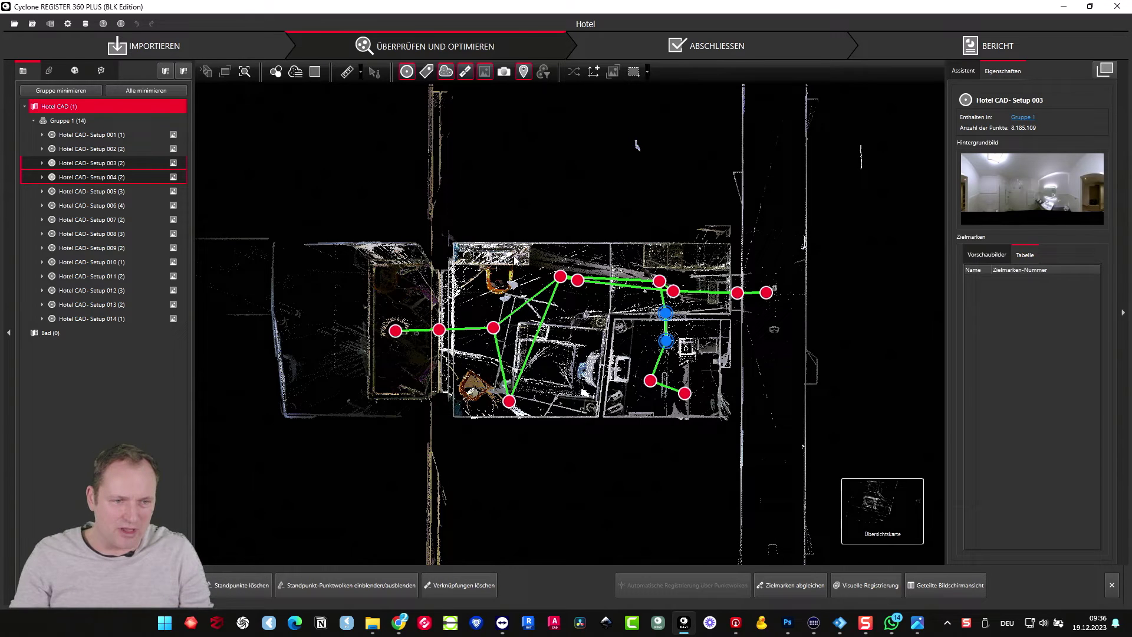
- Move bathroom Setups 001–003 into the Bad sitemap
{"action": "left_click", "coordinate": [113, 135]}
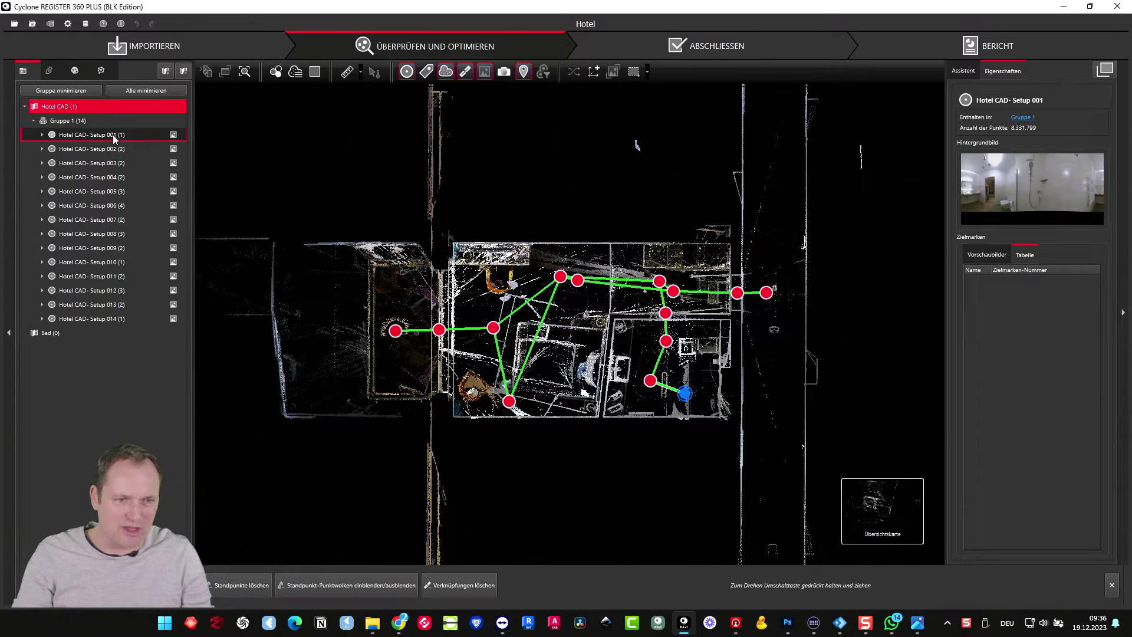
{"action": "left_click", "coordinate": [113, 165], "text": "shift"}
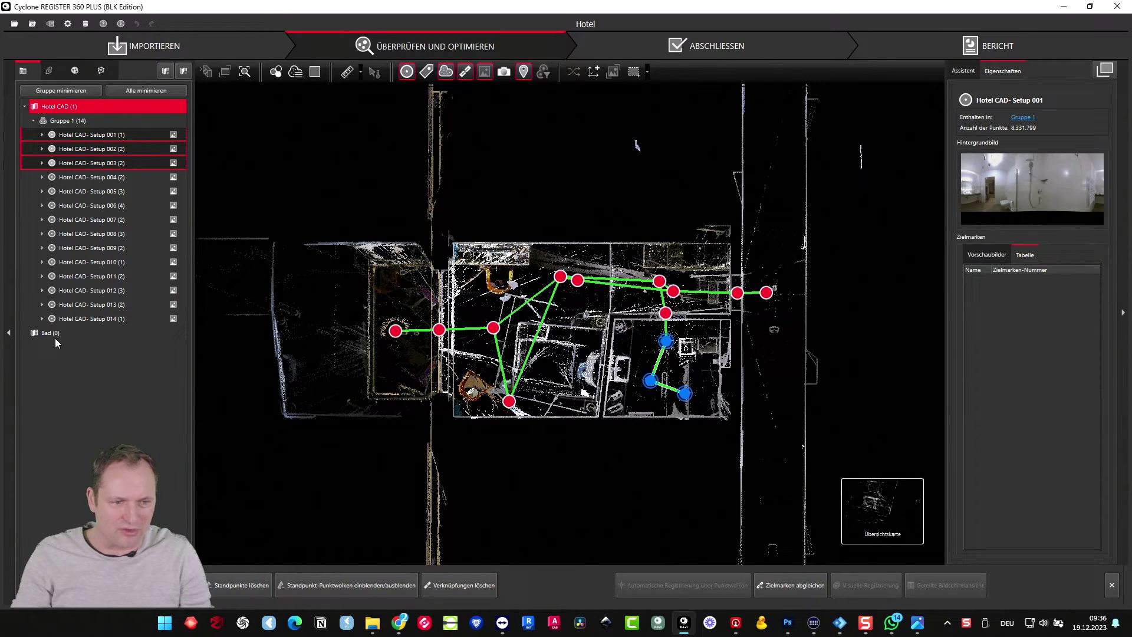
{"action": "left_click_drag", "start_coordinate": [43, 331], "coordinate": [55, 338]}
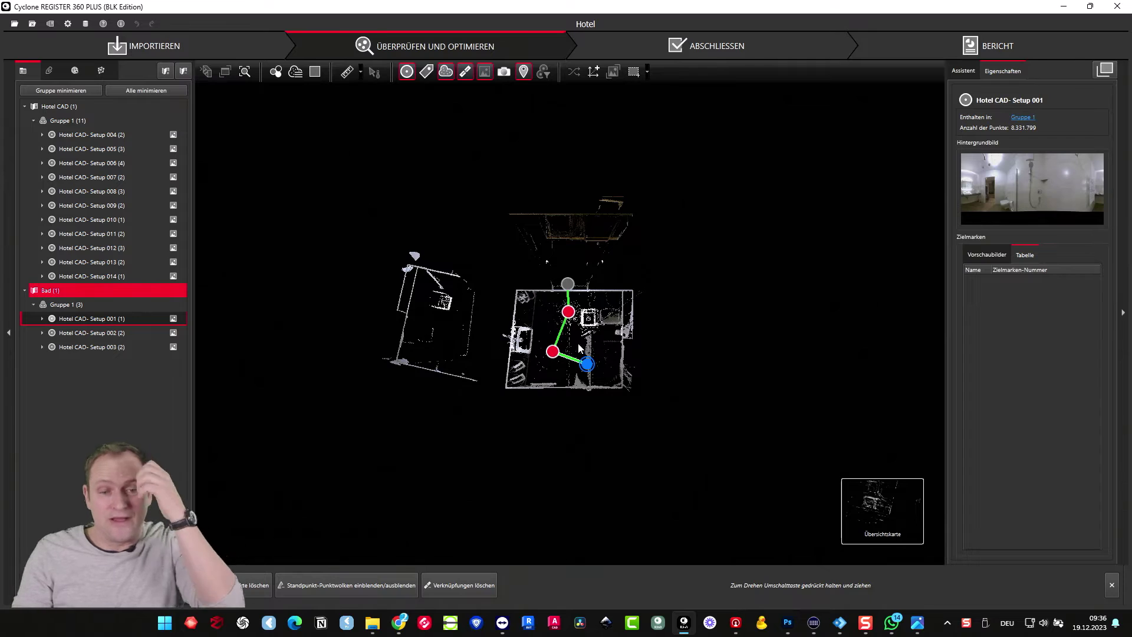
{"action": "scroll", "coordinate": [568, 331], "scroll_direction": "up", "scroll_amount": 3}
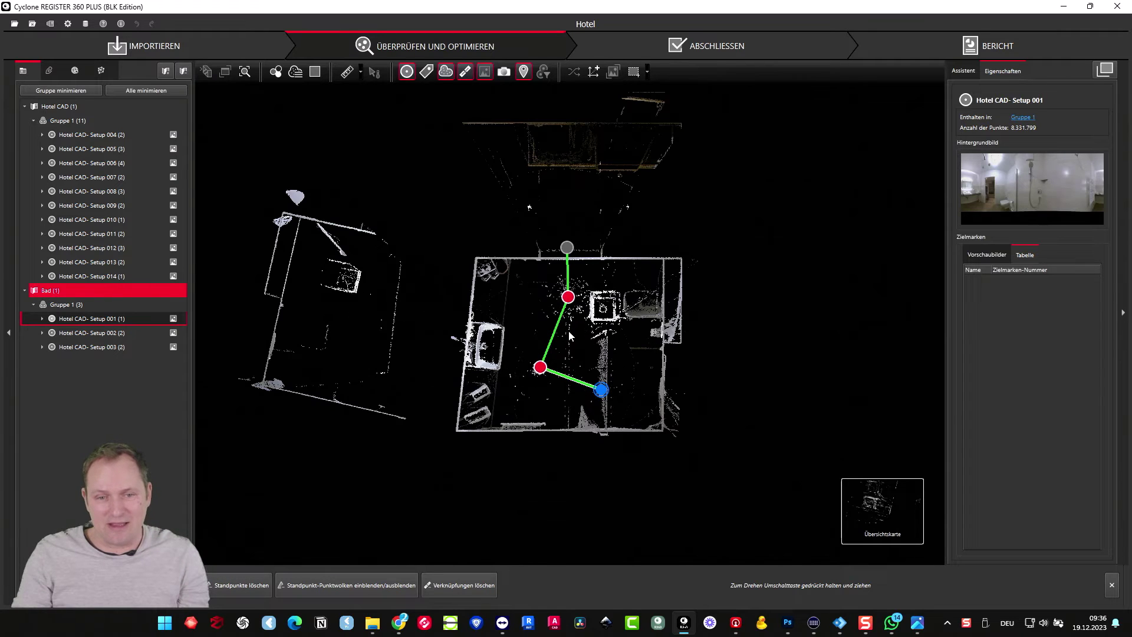
- Delete the leftover link between the bathroom setups and hotel Setup 004
{"action": "left_click", "coordinate": [569, 248]}
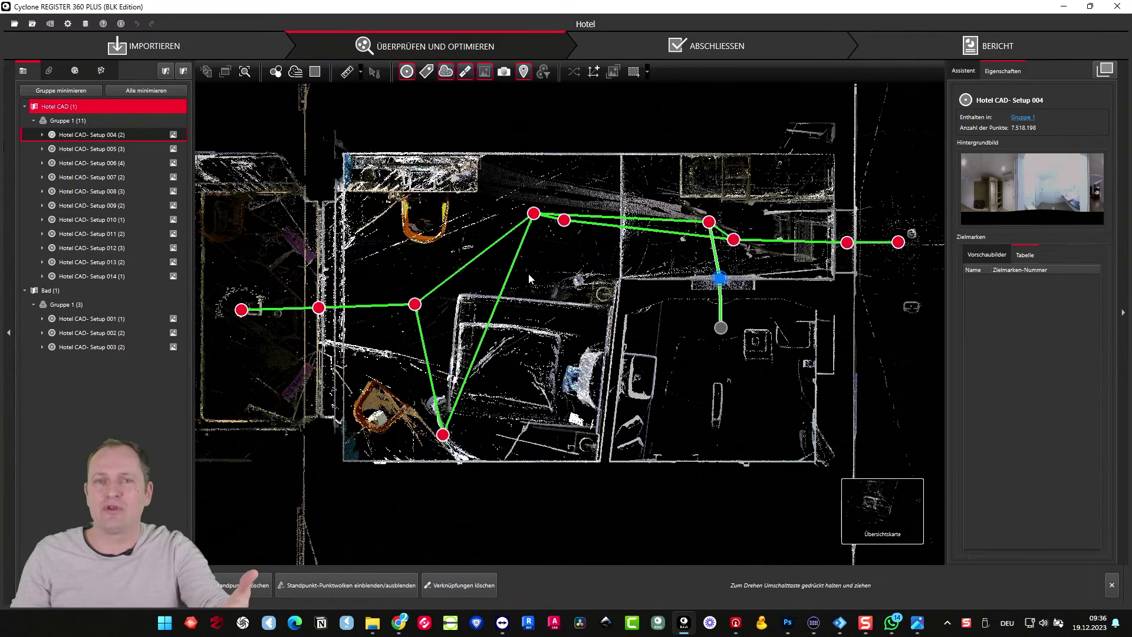
{"action": "left_click", "coordinate": [717, 324]}
{"action": "left_click", "coordinate": [570, 250]}
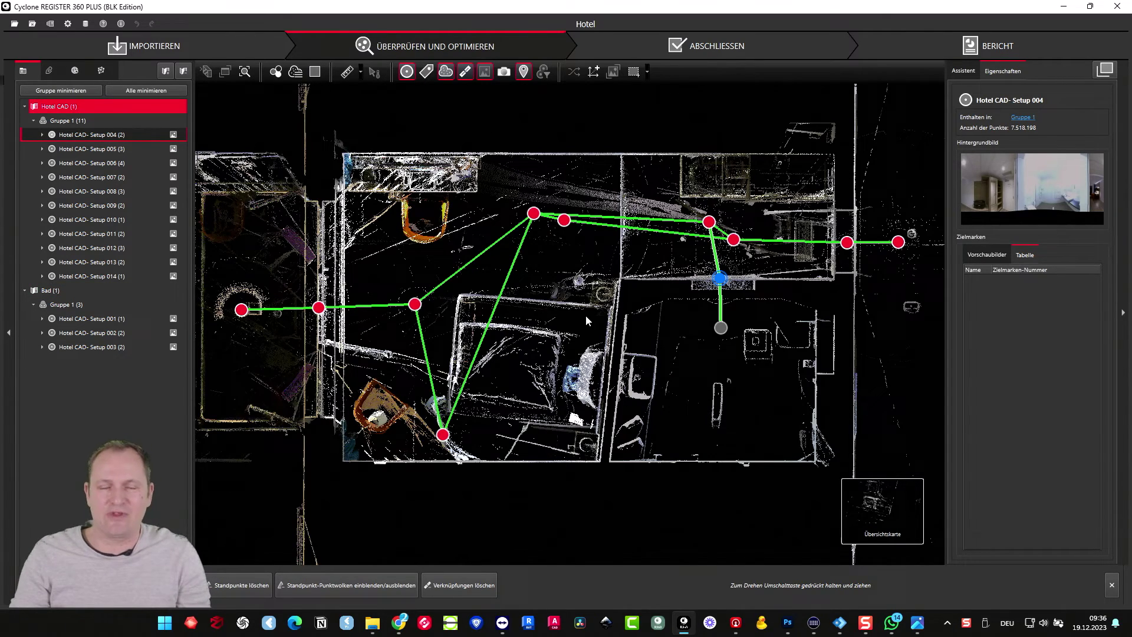
{"action": "scroll", "coordinate": [591, 318], "scroll_direction": "down", "scroll_amount": 2}
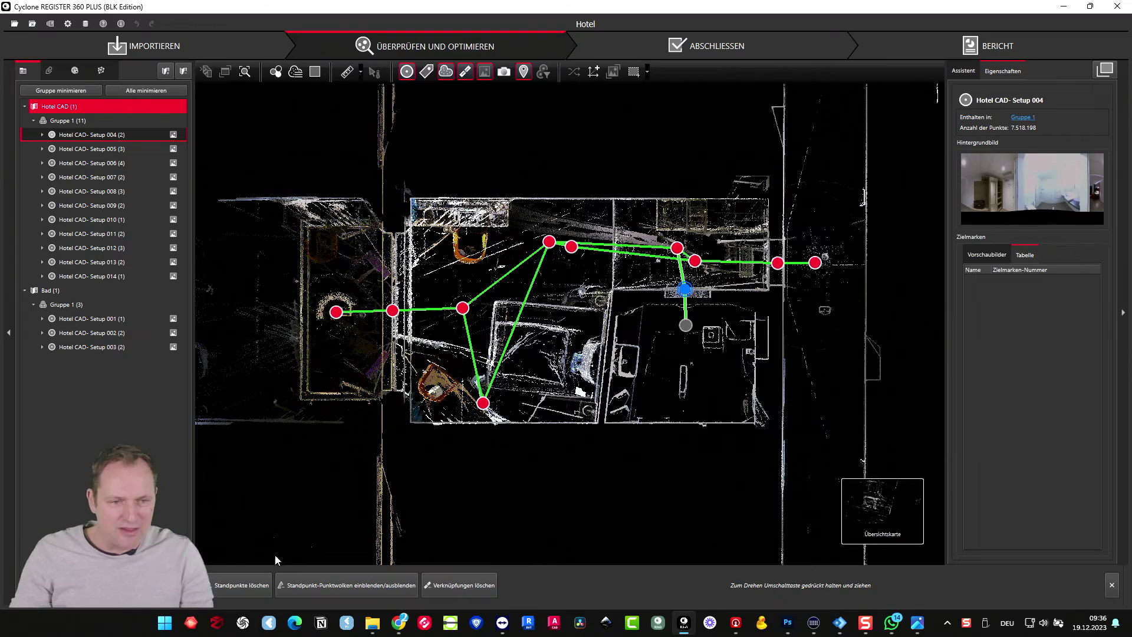
{"action": "scroll", "coordinate": [543, 484], "scroll_direction": "up", "scroll_amount": 2}
{"action": "scroll", "coordinate": [543, 483], "scroll_direction": "down", "scroll_amount": 2}
{"action": "scroll", "coordinate": [652, 308], "scroll_direction": "up", "scroll_amount": 3}
{"action": "scroll", "coordinate": [652, 308], "scroll_direction": "up", "scroll_amount": 1}
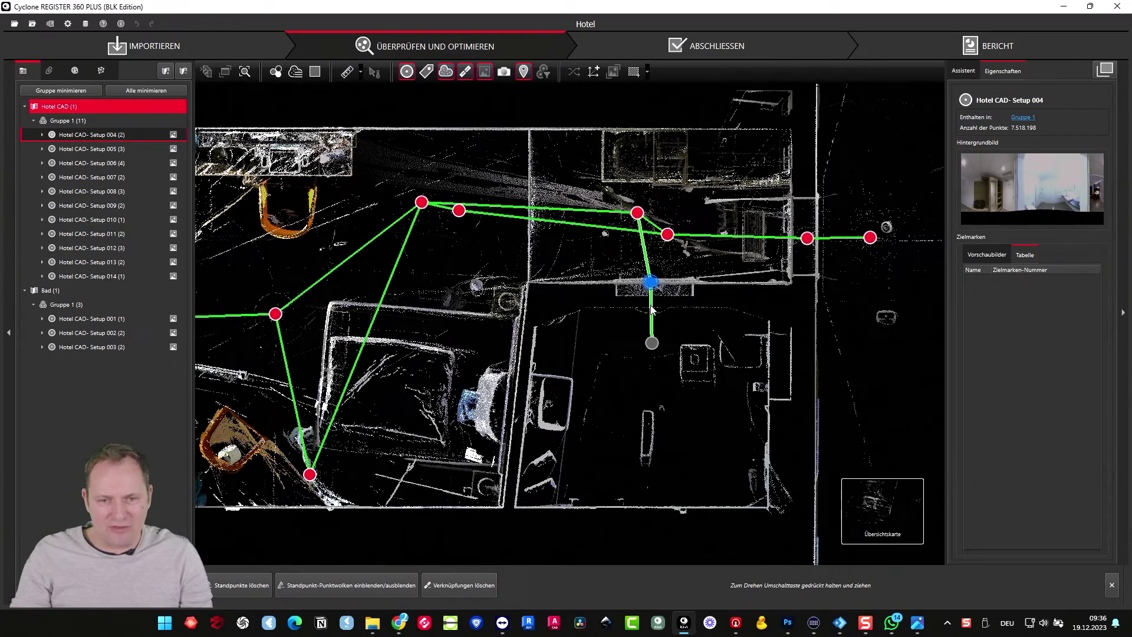
{"action": "right_click", "coordinate": [652, 309]}
{"action": "left_click", "coordinate": [682, 383]}
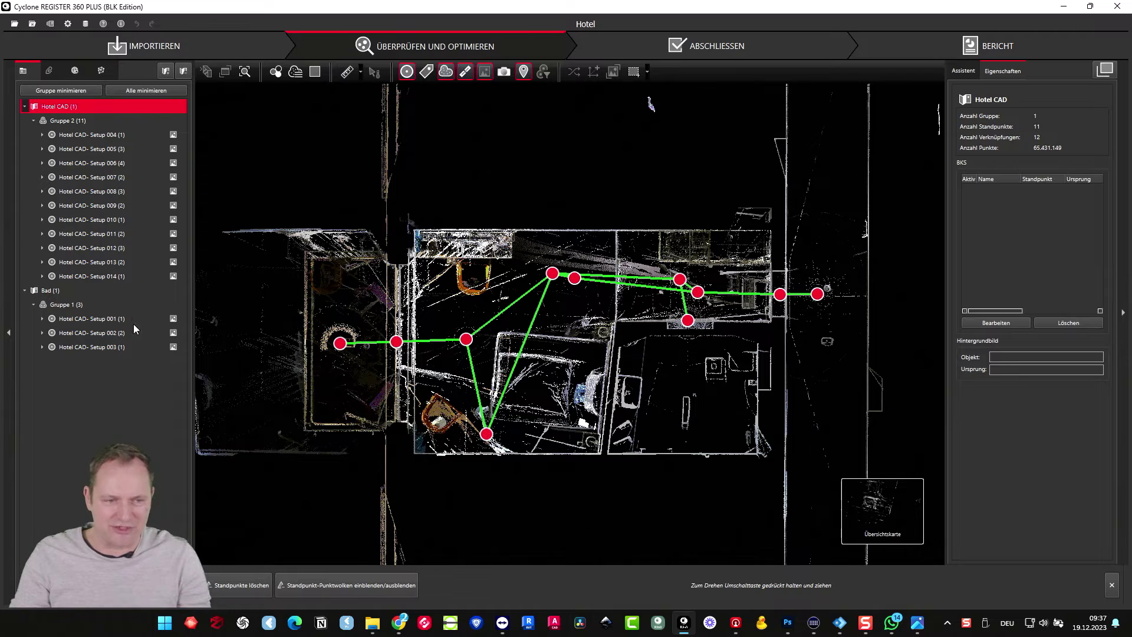
- Move Setup 003 into Hotel CAD and place its scan beside the hotel scans
{"action": "left_click", "coordinate": [104, 346]}
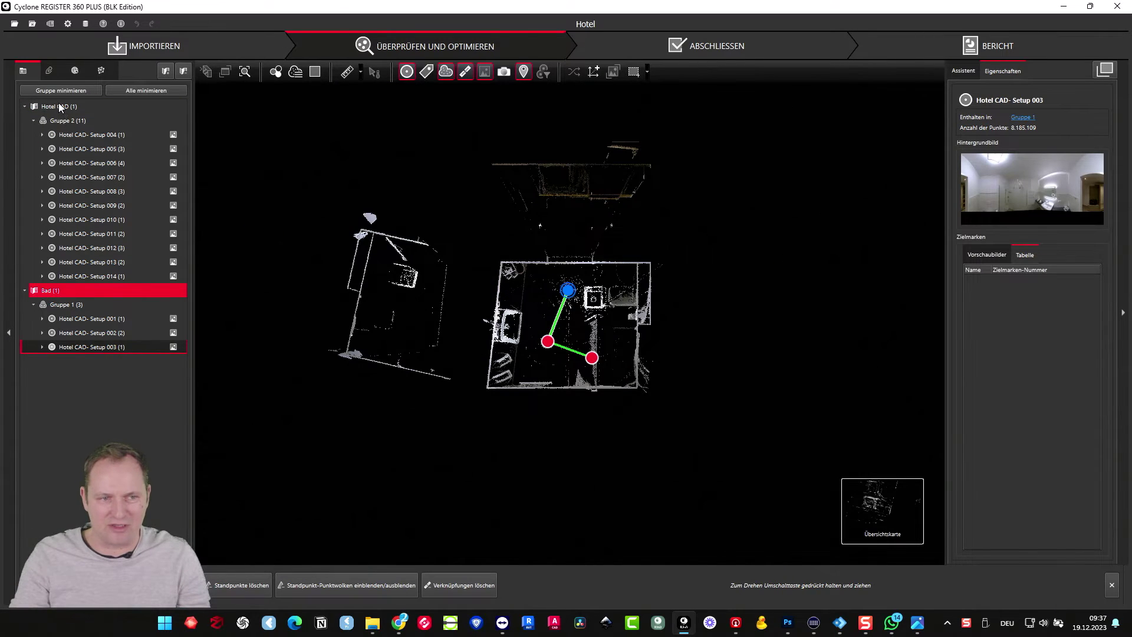
{"action": "left_click_drag", "start_coordinate": [57, 108], "coordinate": [58, 102]}
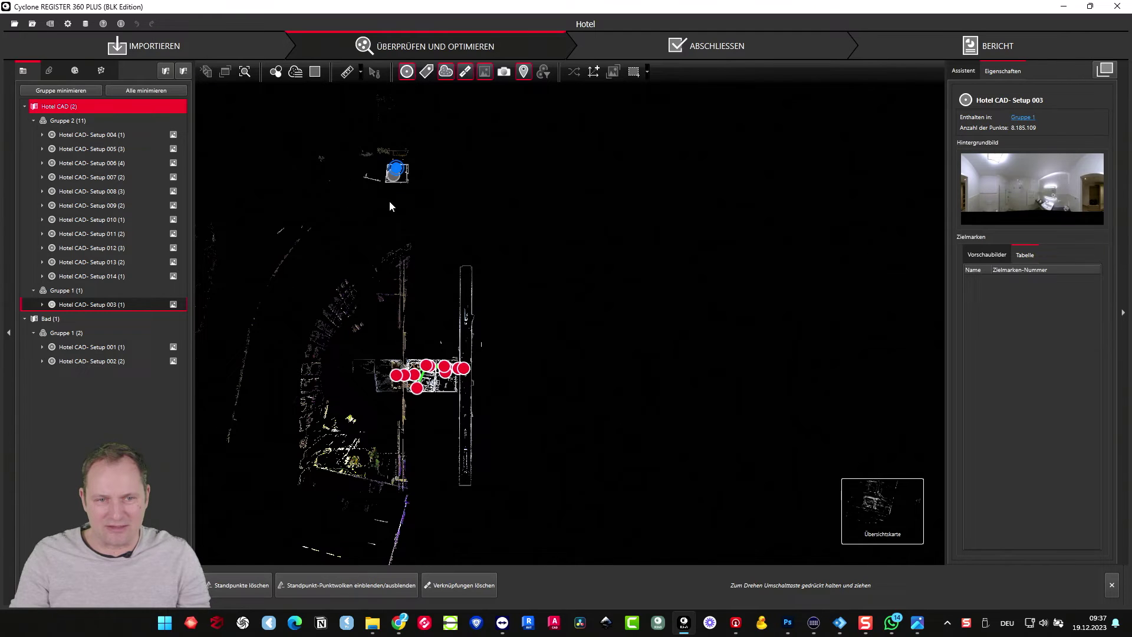
{"action": "left_click_drag", "start_coordinate": [395, 171], "coordinate": [606, 363]}
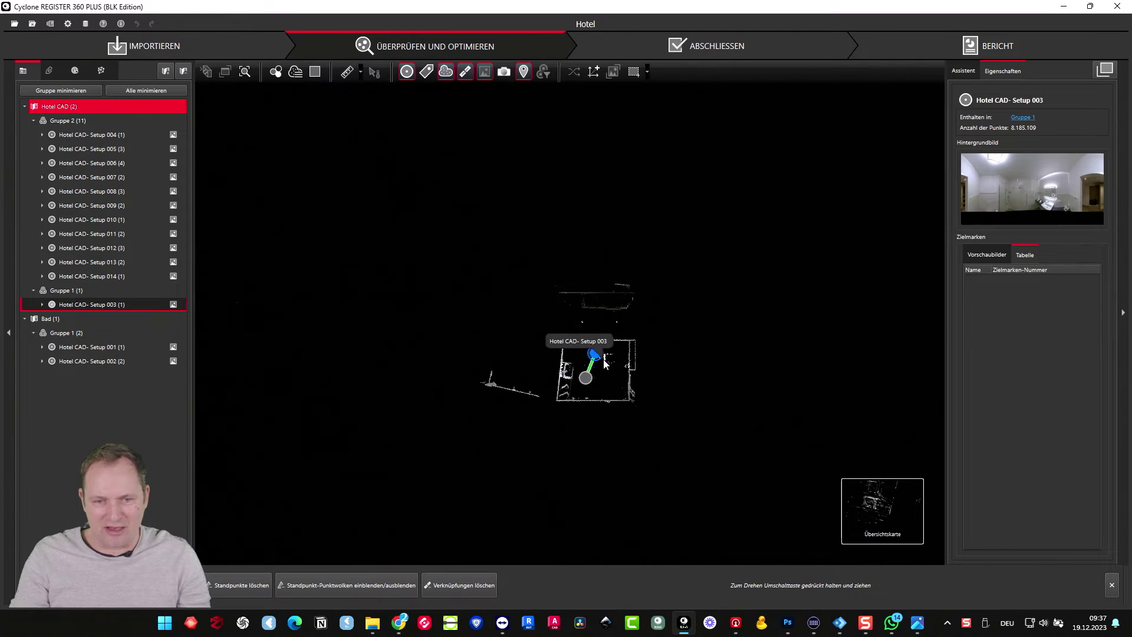
{"action": "left_click_drag", "start_coordinate": [605, 362], "coordinate": [645, 385]}
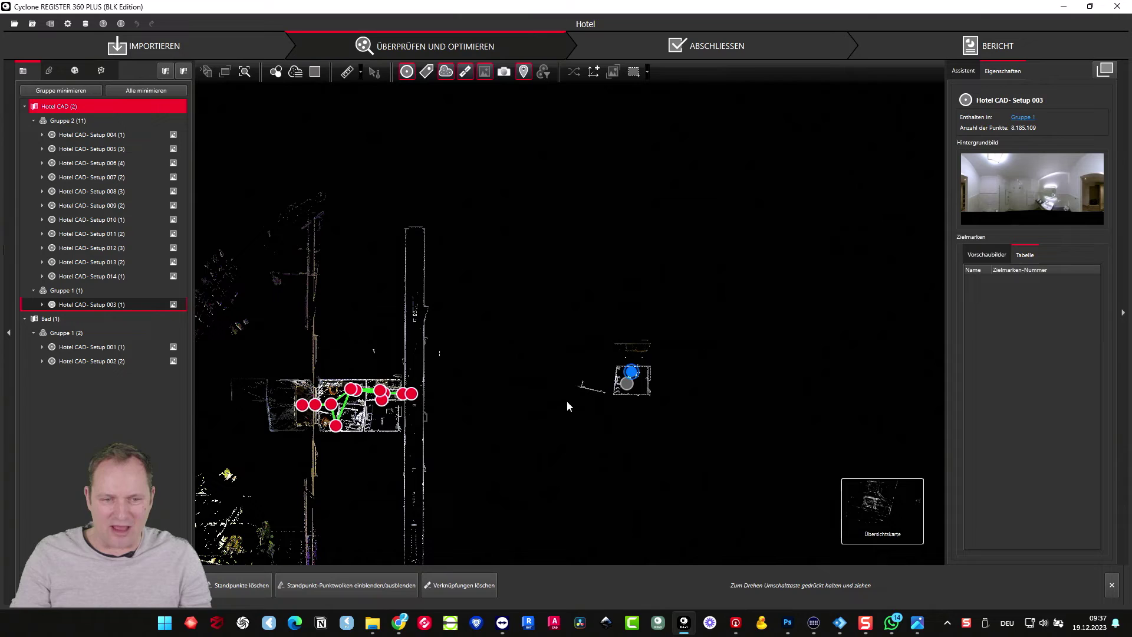
{"action": "scroll", "coordinate": [465, 431], "scroll_direction": "up", "scroll_amount": 2}
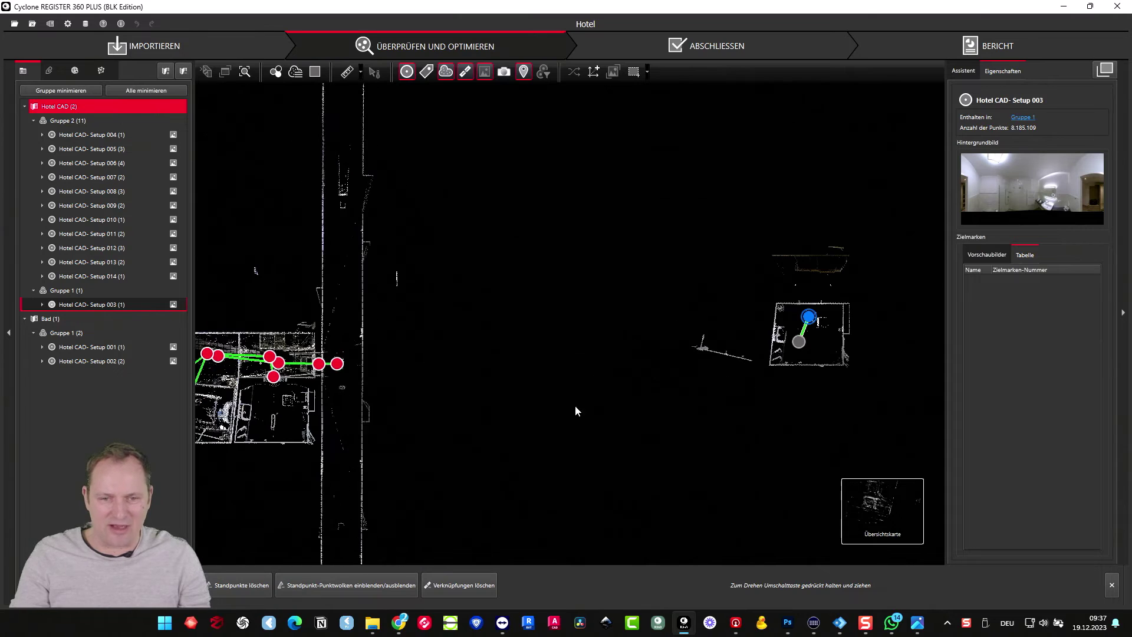
- Pair Setup 003 with Setup 004, try Visuelle Registrierung, then cancel it
{"action": "left_click", "coordinate": [274, 377], "text": "ctrl"}
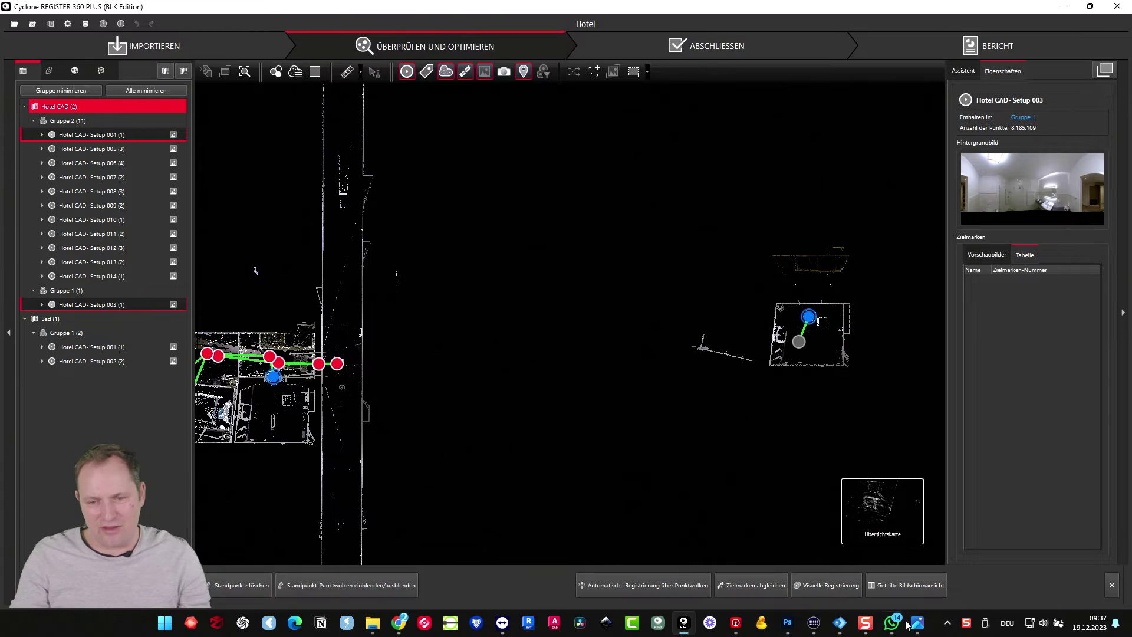
{"action": "left_click", "coordinate": [822, 582]}
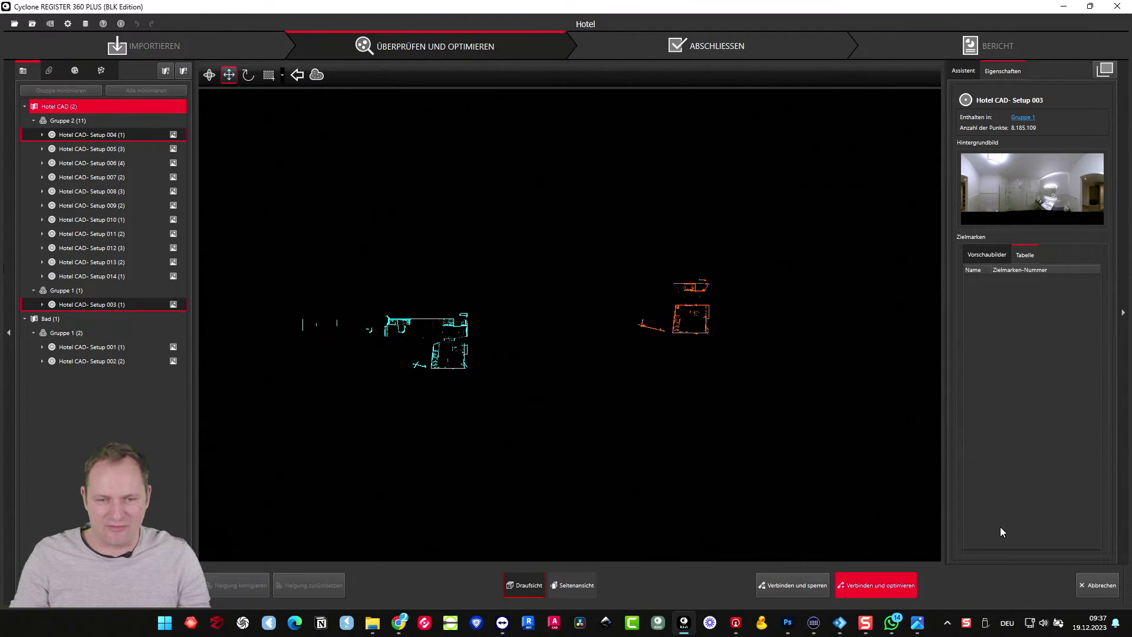
{"action": "left_click", "coordinate": [1097, 585]}
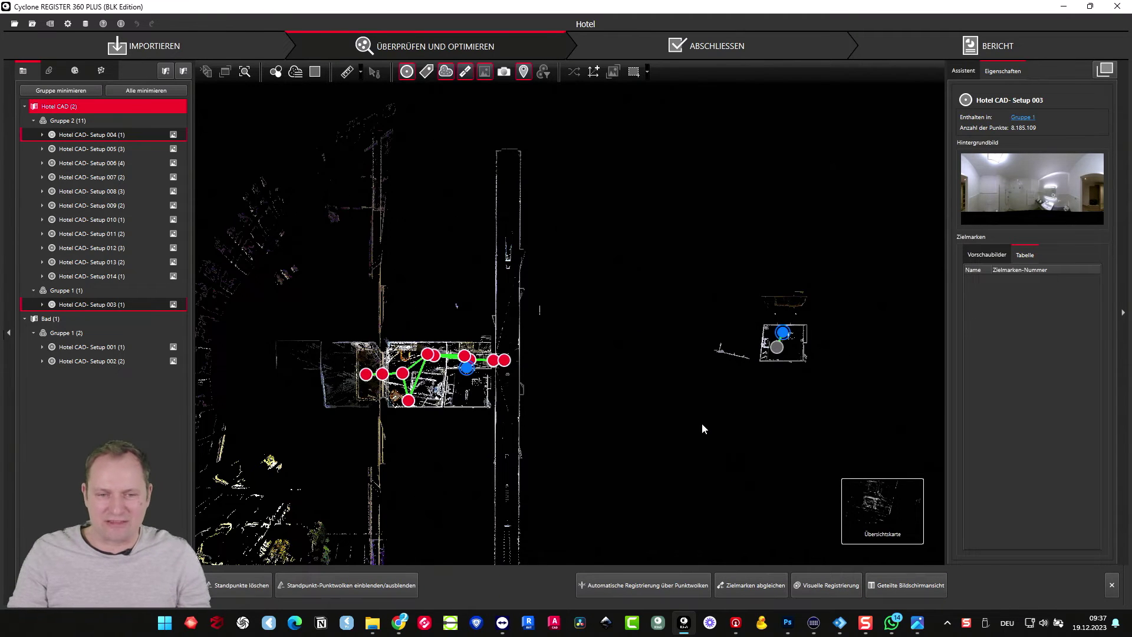
{"action": "scroll", "coordinate": [511, 298], "scroll_direction": "up", "scroll_amount": 2}
{"action": "scroll", "coordinate": [535, 297], "scroll_direction": "down", "scroll_amount": 2}
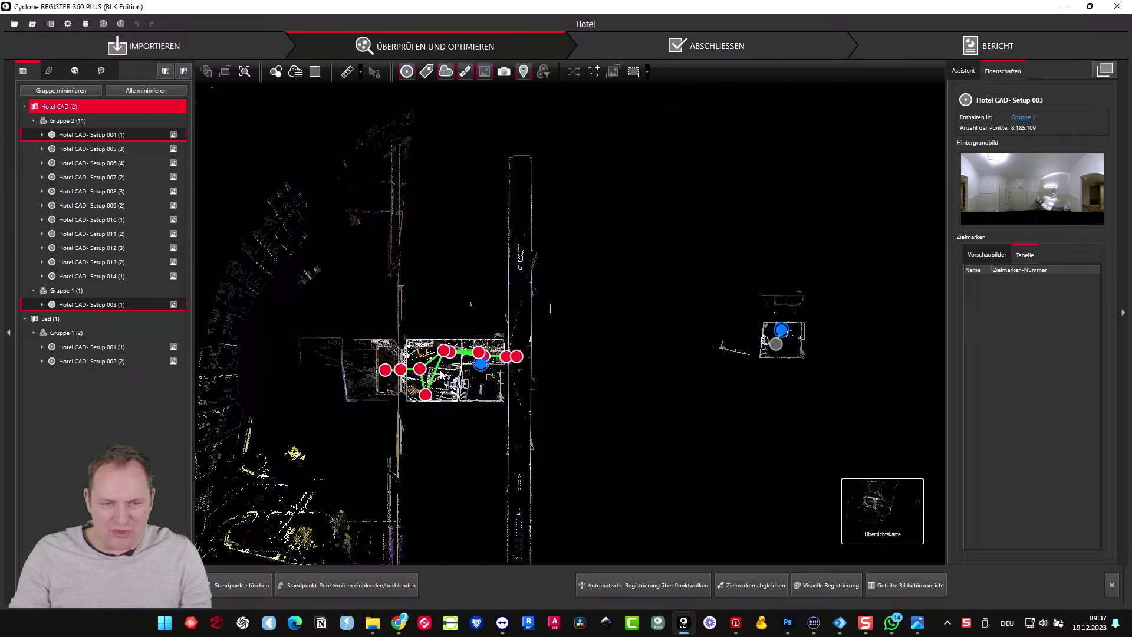
- Split-view Setups 003 and 004, turn the right view to the shower wall, colour by intensity
{"action": "left_click", "coordinate": [894, 584]}
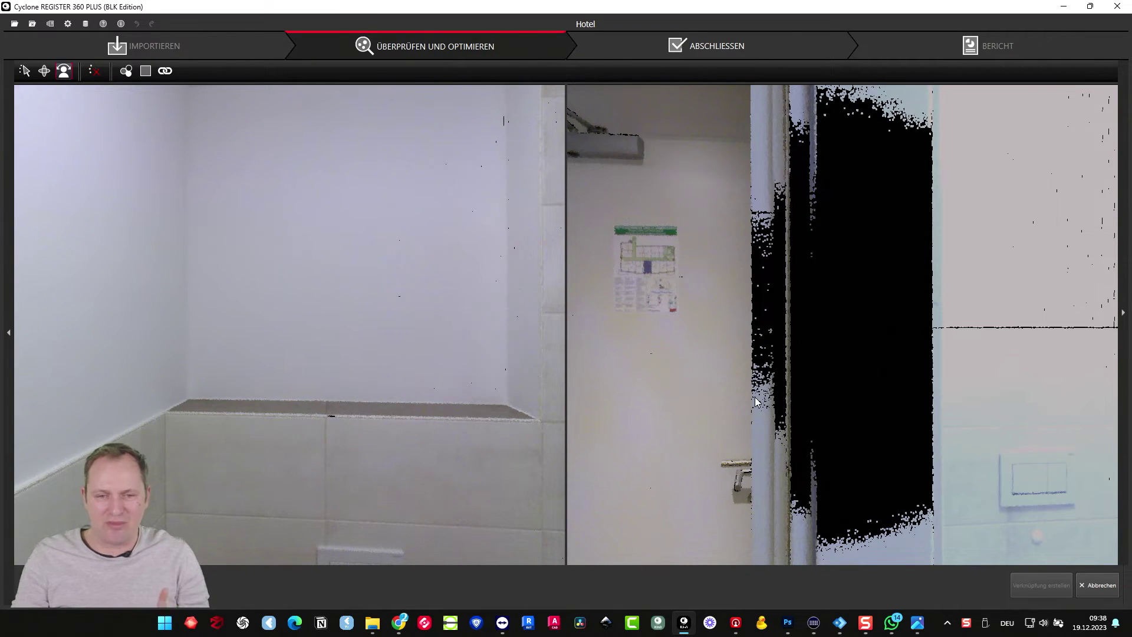
{"action": "mouse_move", "coordinate": [754, 396]}
{"action": "left_mouse_down"}
{"action": "mouse_move", "coordinate": [1076, 430]}
{"action": "mouse_move", "coordinate": [926, 305]}
{"action": "left_mouse_up"}
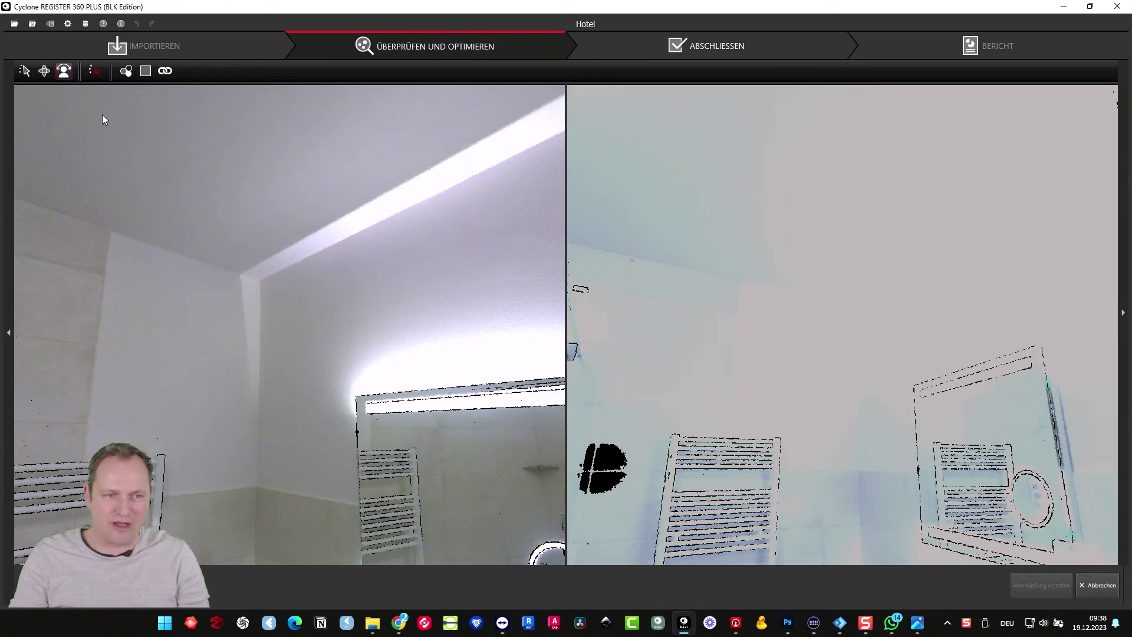
{"action": "left_click", "coordinate": [131, 76]}
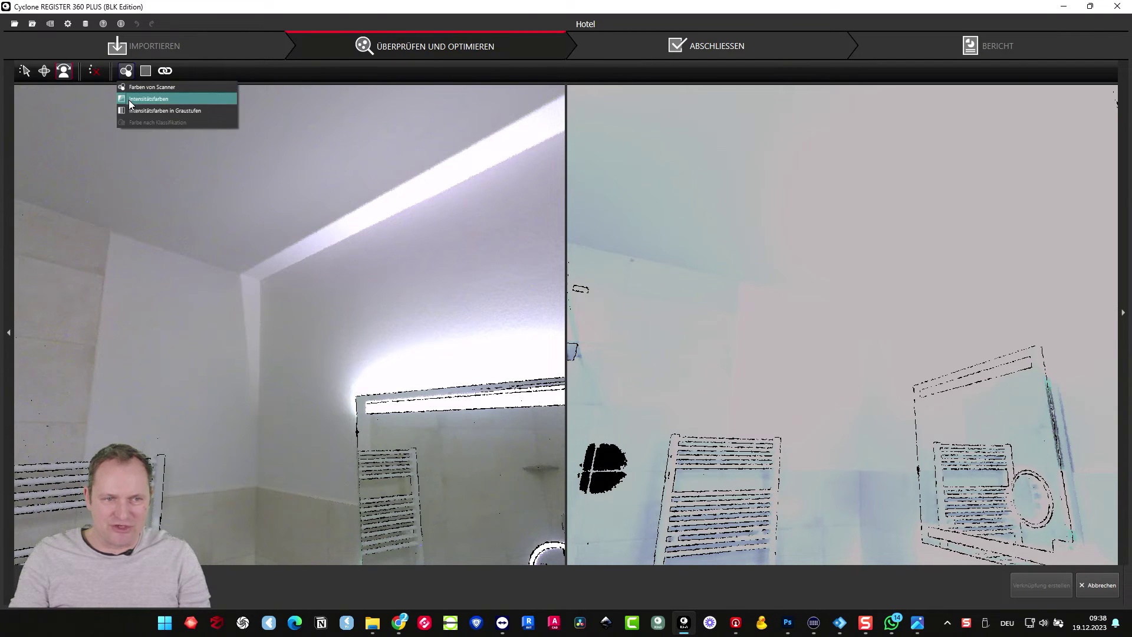
{"action": "left_click", "coordinate": [145, 104]}
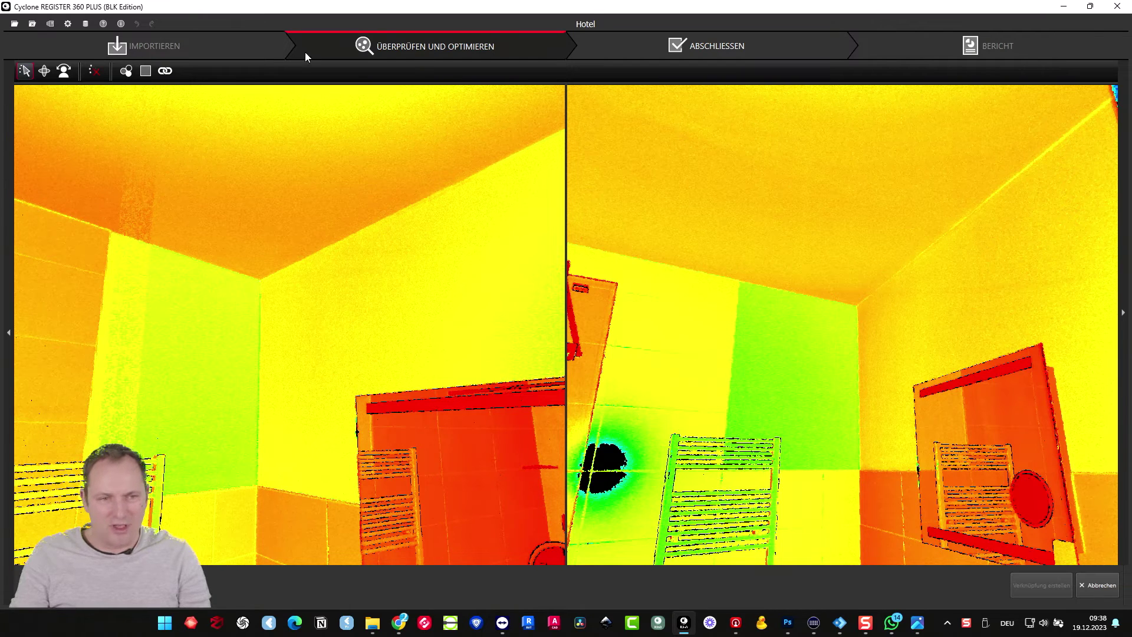
- Switch both clouds to Farben von Scanner and turn the left view toward the shower wall
{"action": "left_click", "coordinate": [129, 78]}
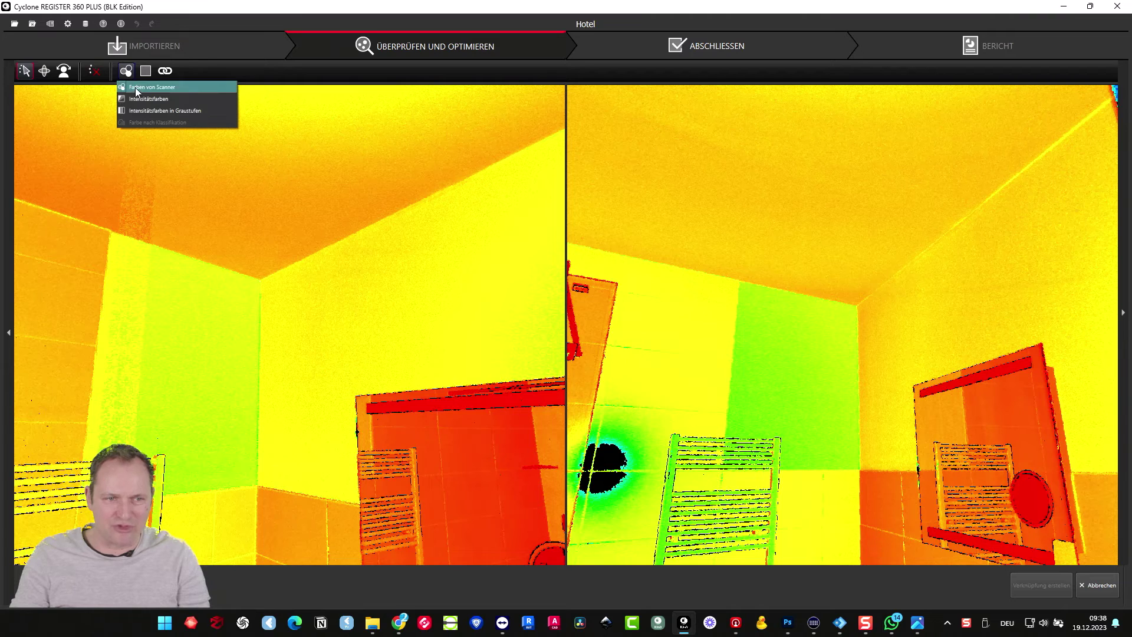
{"action": "left_click", "coordinate": [148, 87]}
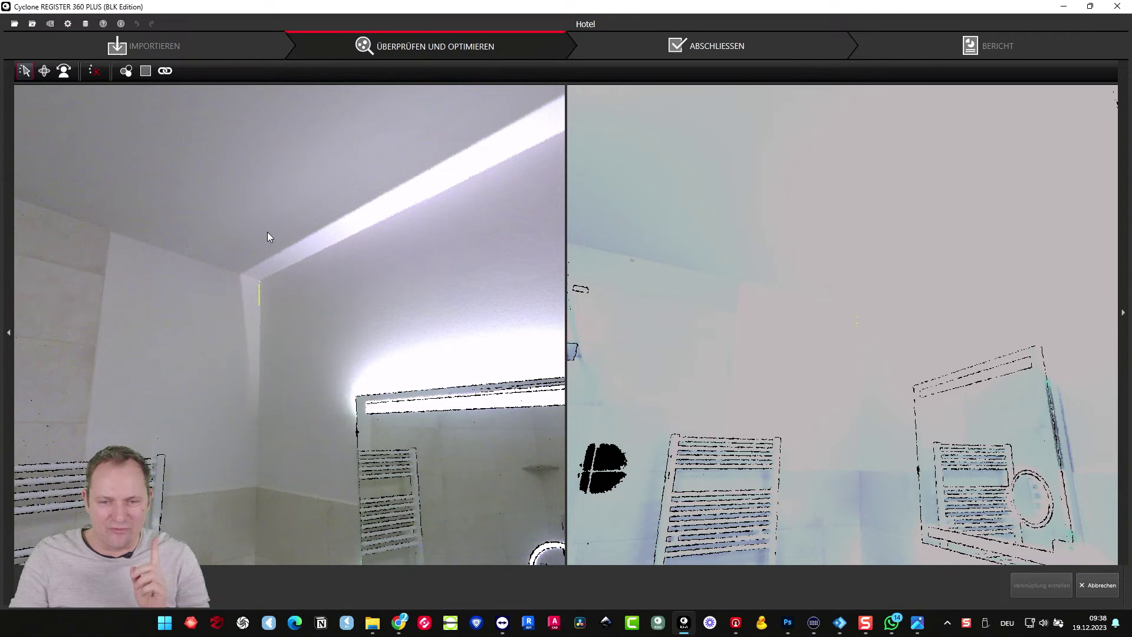
{"action": "left_click", "coordinate": [63, 71]}
{"action": "mouse_move", "coordinate": [351, 310]}
{"action": "left_mouse_down"}
{"action": "mouse_move", "coordinate": [454, 300]}
{"action": "mouse_move", "coordinate": [839, 314]}
{"action": "mouse_move", "coordinate": [699, 328]}
{"action": "mouse_move", "coordinate": [793, 328]}
{"action": "left_mouse_up"}
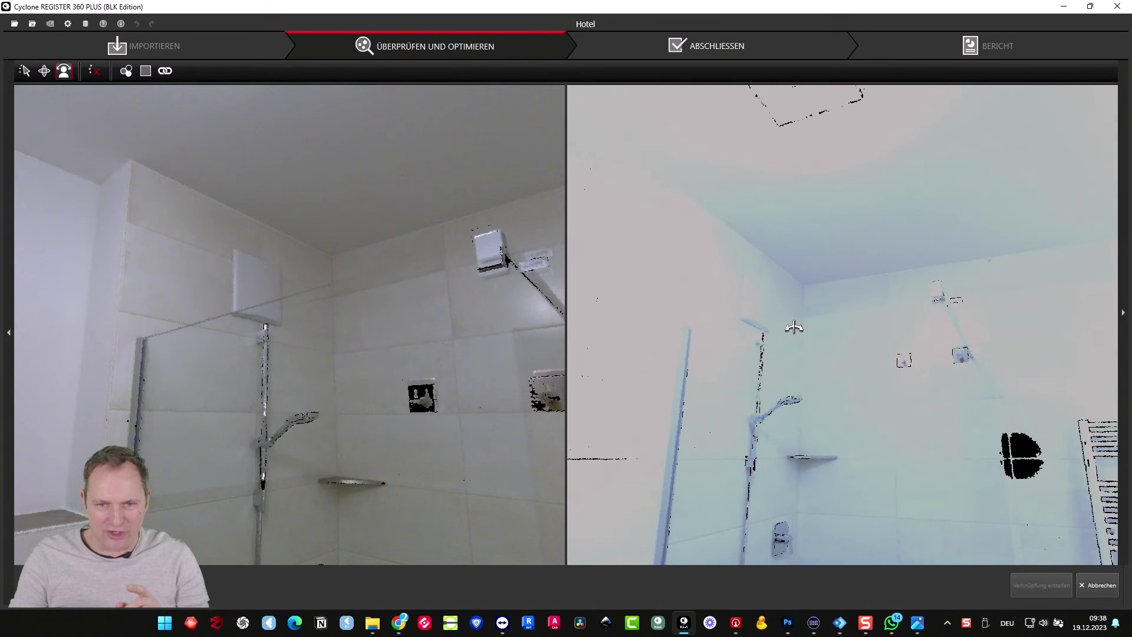
- Mark a matching point on the ceiling corner, then turn the left view to the wardrobe
{"action": "left_click", "coordinate": [24, 70]}
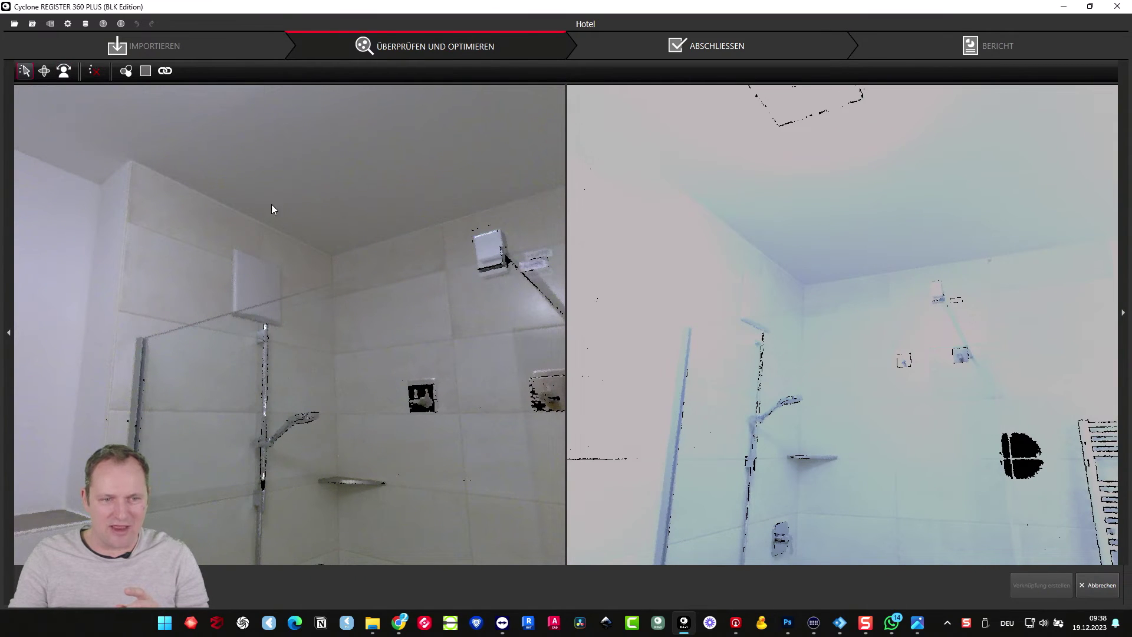
{"action": "left_click", "coordinate": [331, 257]}
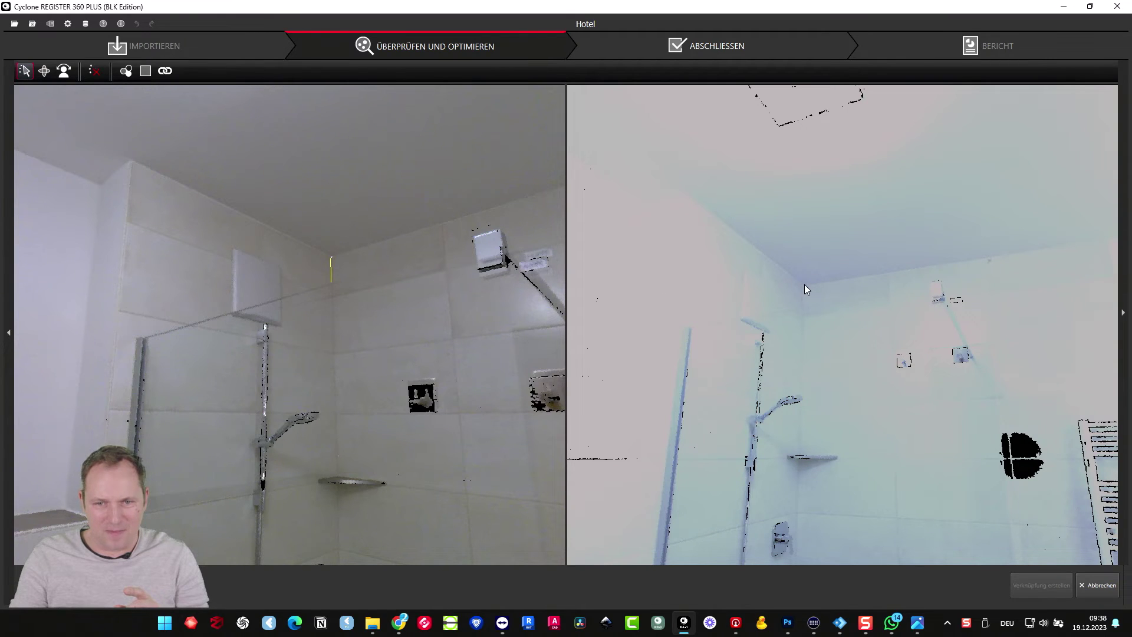
{"action": "left_click", "coordinate": [63, 72]}
{"action": "mouse_move", "coordinate": [285, 235]}
{"action": "left_mouse_down"}
{"action": "mouse_move", "coordinate": [412, 309]}
{"action": "mouse_move", "coordinate": [383, 318]}
{"action": "mouse_move", "coordinate": [295, 446]}
{"action": "left_mouse_up"}
{"action": "scroll", "coordinate": [296, 446], "scroll_direction": "up", "scroll_amount": 2}
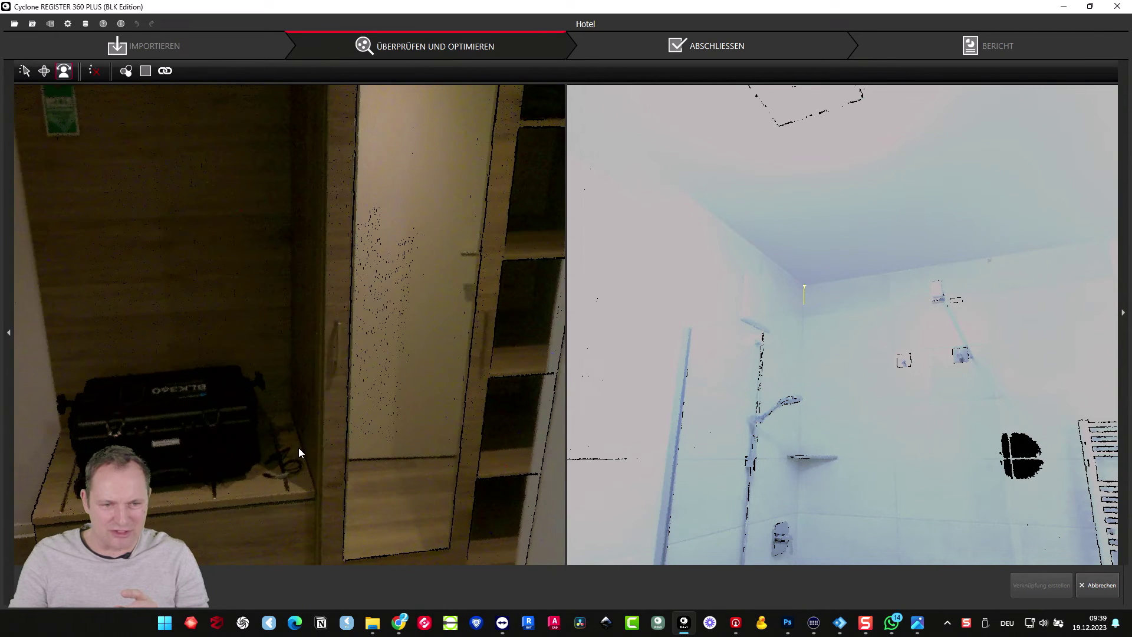
- Bring the right view to the wardrobe and case, colour by intensity, and pick the matching point
{"action": "left_click", "coordinate": [726, 408]}
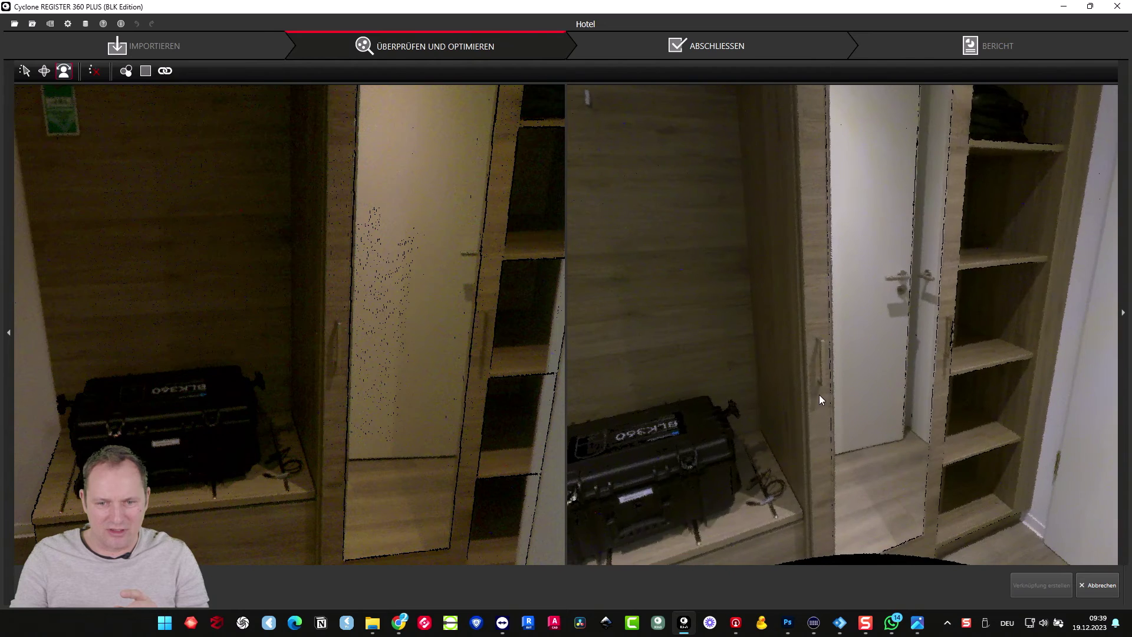
{"action": "left_click", "coordinate": [802, 445]}
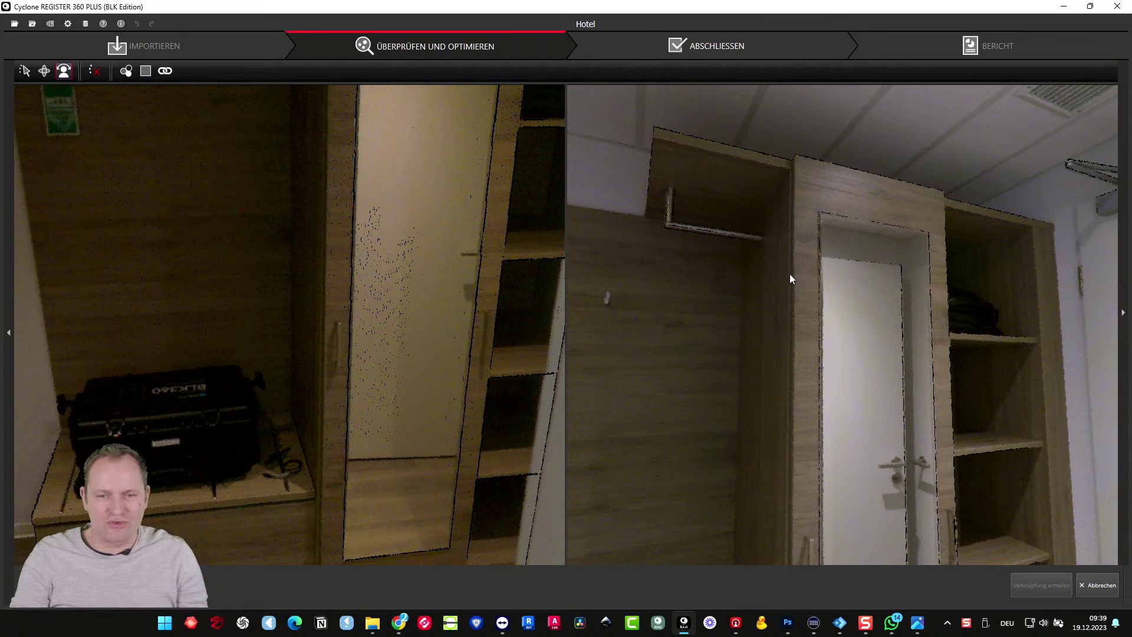
{"action": "mouse_move", "coordinate": [793, 378]}
{"action": "left_mouse_down"}
{"action": "mouse_move", "coordinate": [770, 525]}
{"action": "mouse_move", "coordinate": [785, 535]}
{"action": "left_mouse_up"}
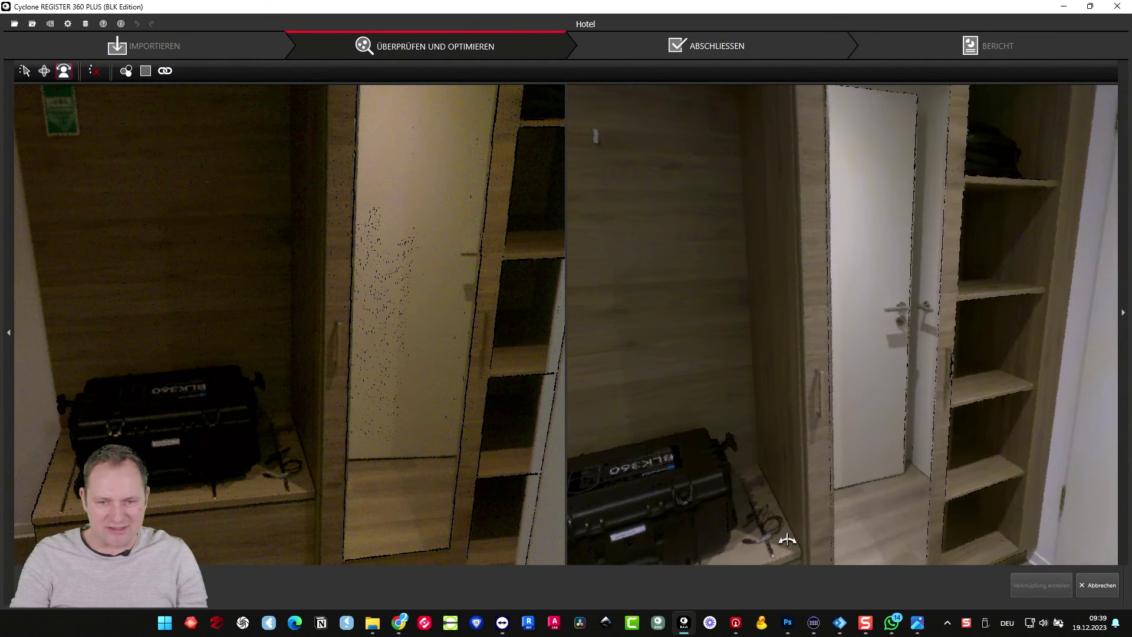
{"action": "left_click", "coordinate": [27, 73]}
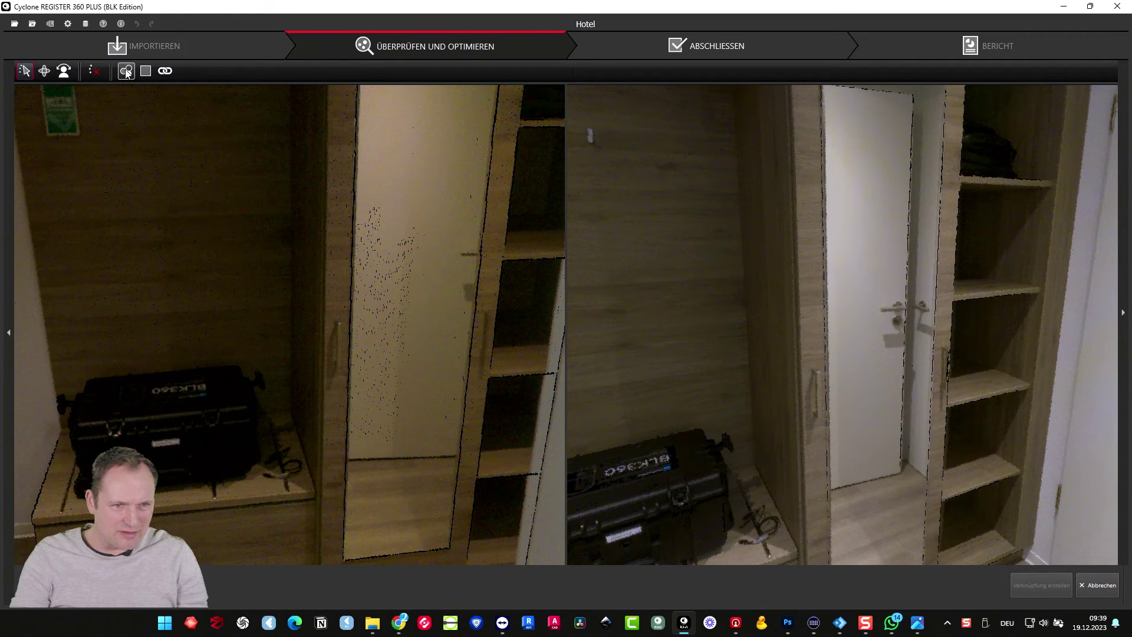
{"action": "left_click", "coordinate": [127, 73]}
{"action": "left_click", "coordinate": [142, 95]}
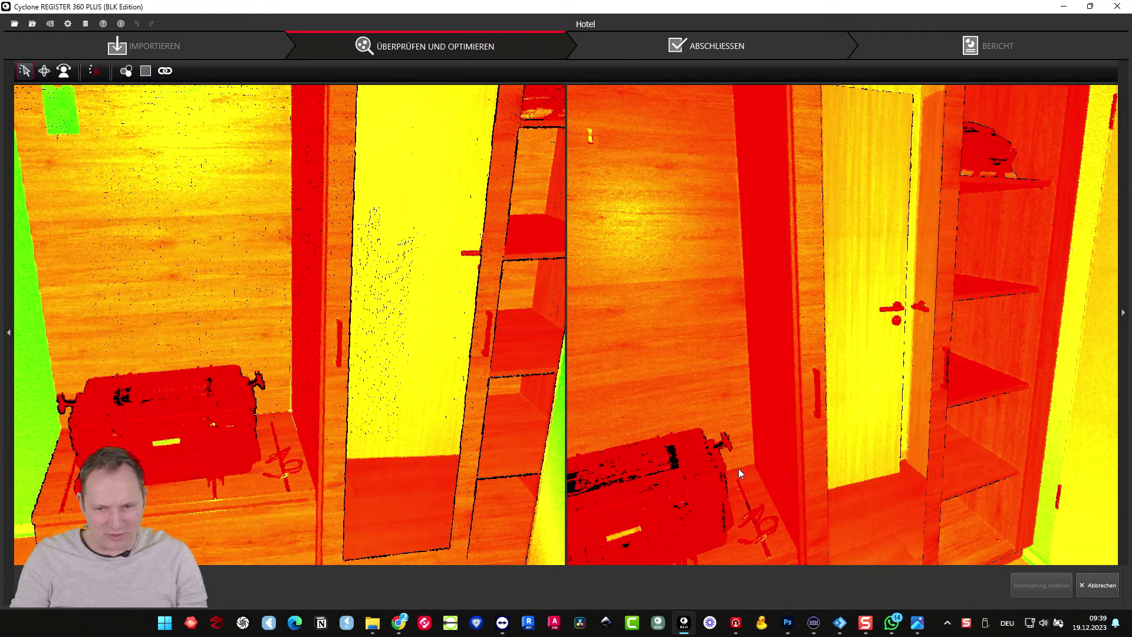
{"action": "left_click", "coordinate": [754, 462]}
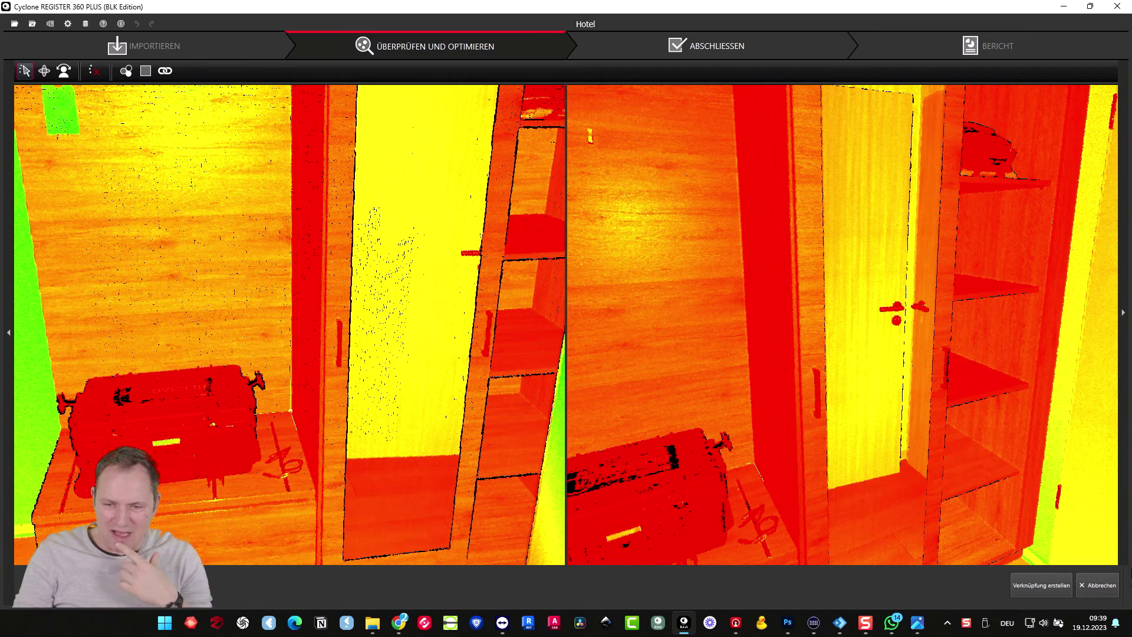
- Create and accept the Setup 003–004 link, then move Setup 003 into Bad > Gruppe 1
{"action": "left_click", "coordinate": [1041, 585]}
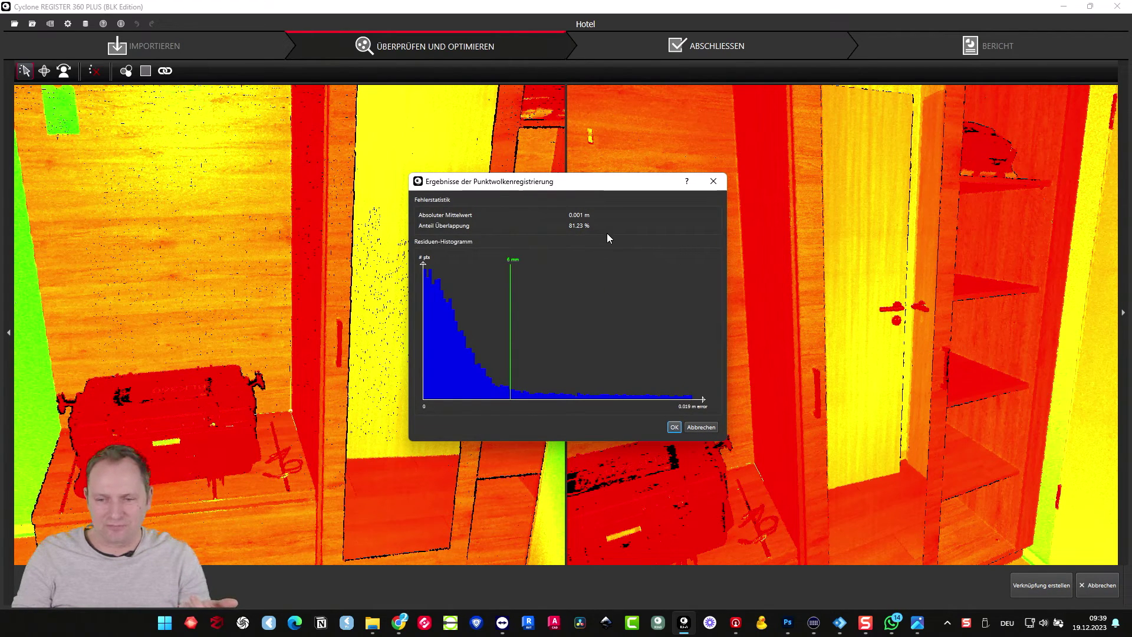
{"action": "left_click", "coordinate": [674, 429]}
{"action": "left_click", "coordinate": [669, 324]}
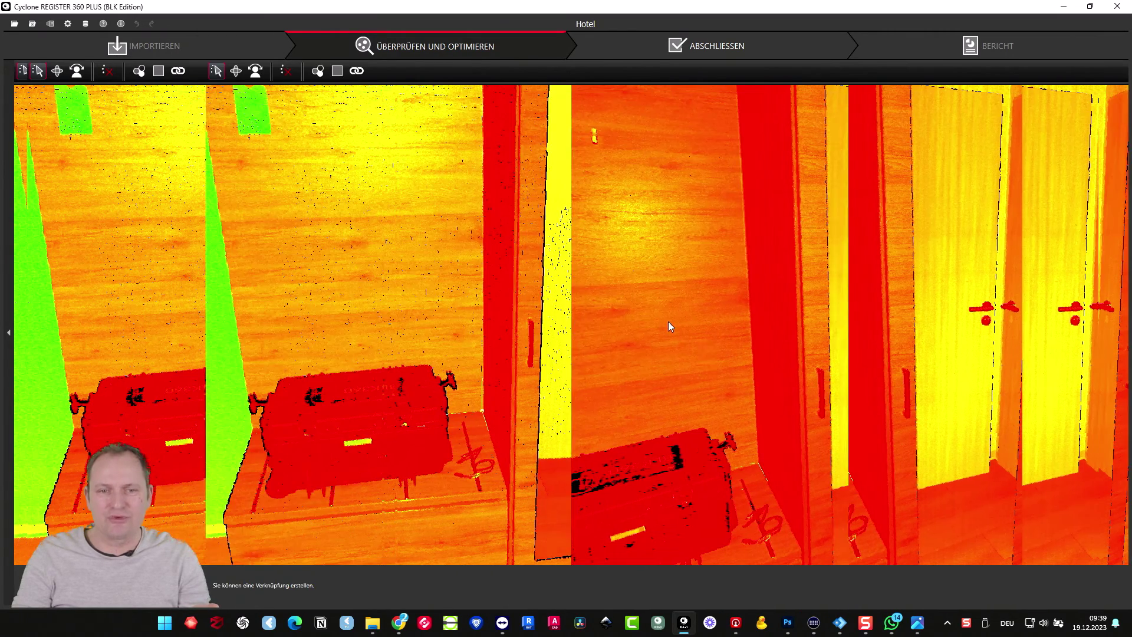
{"action": "scroll", "coordinate": [495, 380], "scroll_direction": "up", "scroll_amount": 1}
{"action": "scroll", "coordinate": [505, 385], "scroll_direction": "up", "scroll_amount": 4}
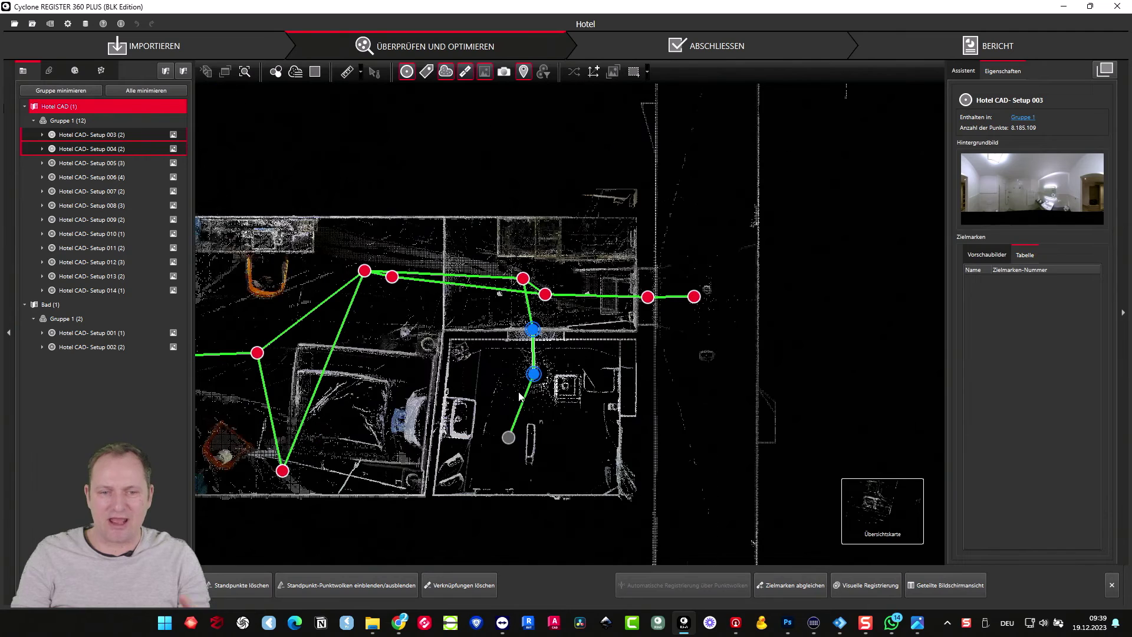
{"action": "left_click", "coordinate": [107, 134]}
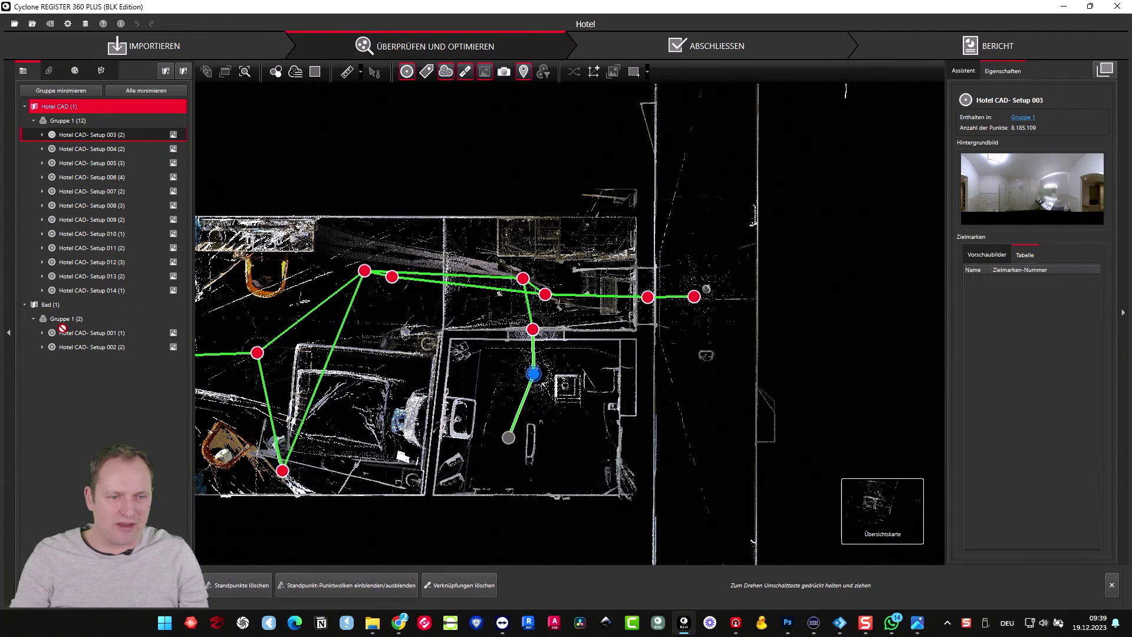
{"action": "left_click_drag", "start_coordinate": [49, 309], "coordinate": [71, 313]}
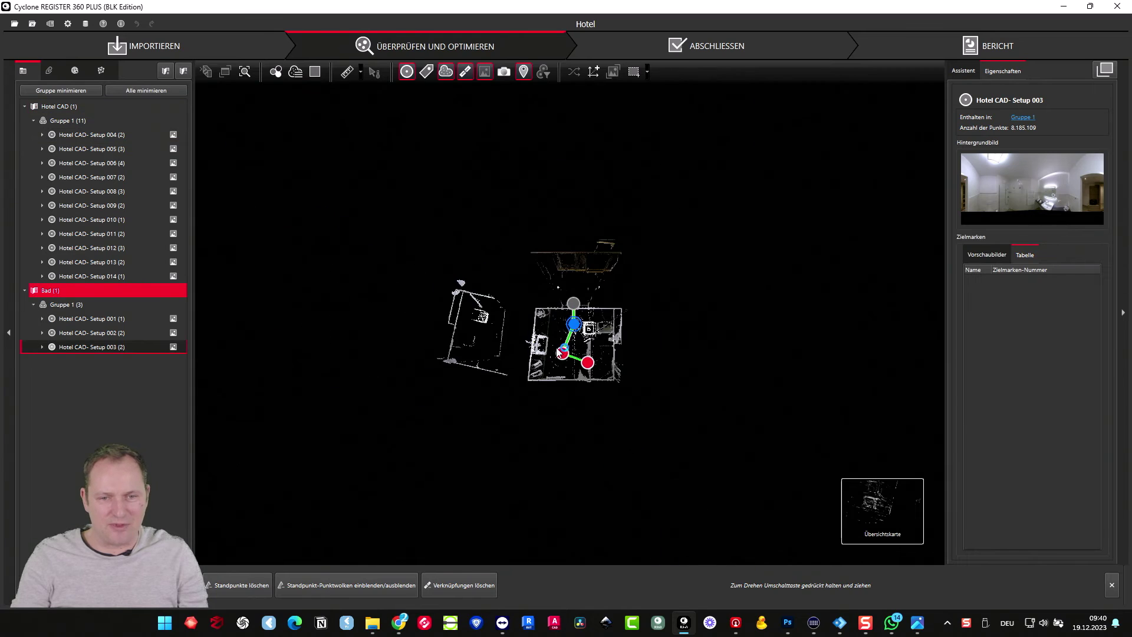